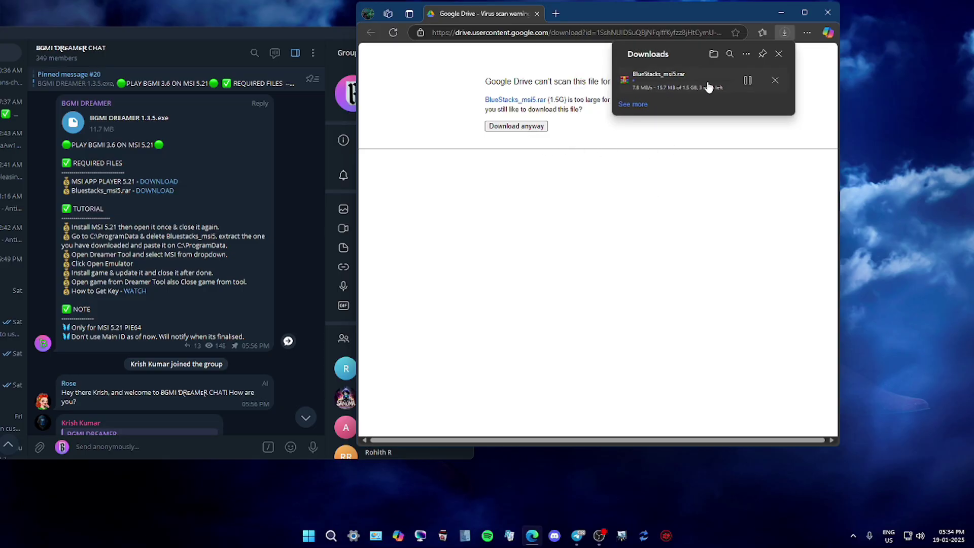
Step: Close the browser despite the running download and open the Telegram Desktop folder inside Downloads
click(828, 12)
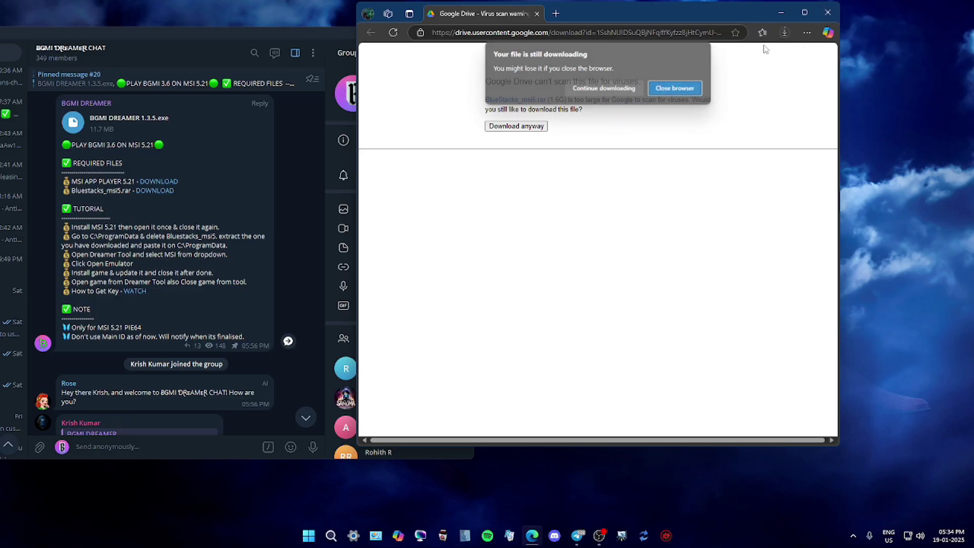
click(675, 87)
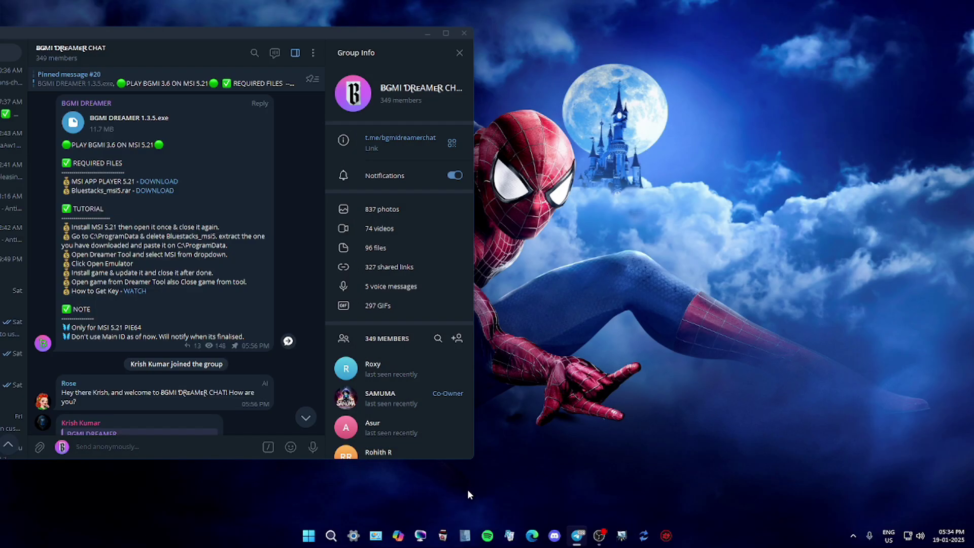
click(464, 535)
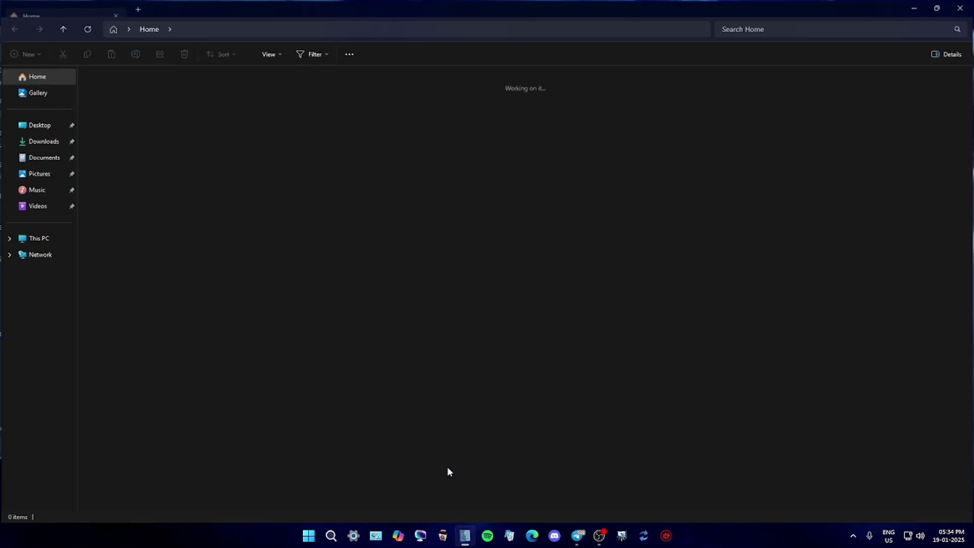
click(43, 141)
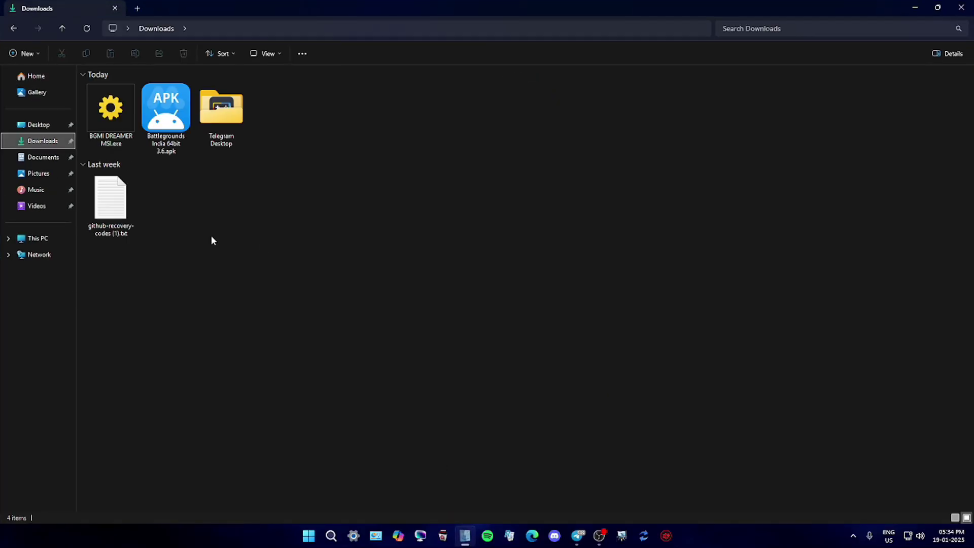
double_click(221, 122)
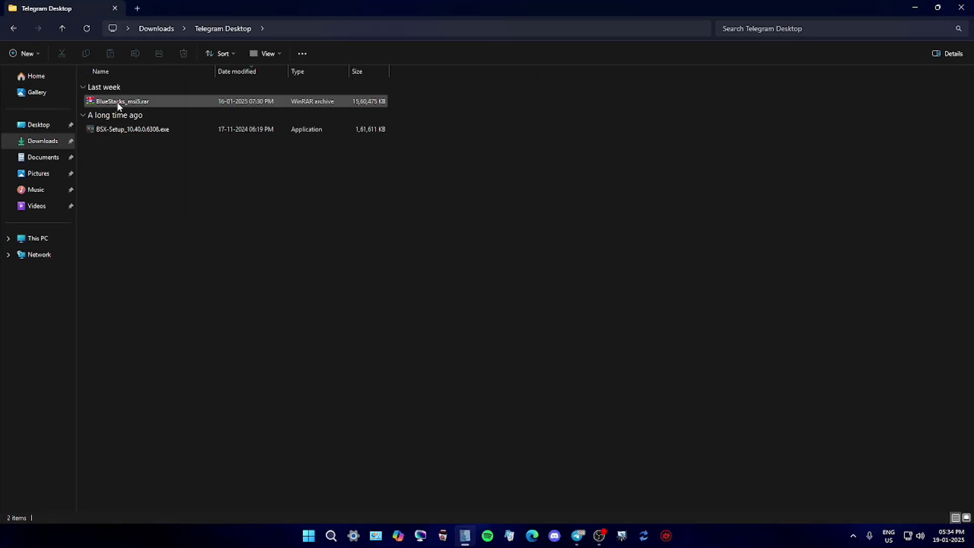
Step: Restore the folder window to its smaller size, close the Telegram chat window and reposition the folder window
click(938, 7)
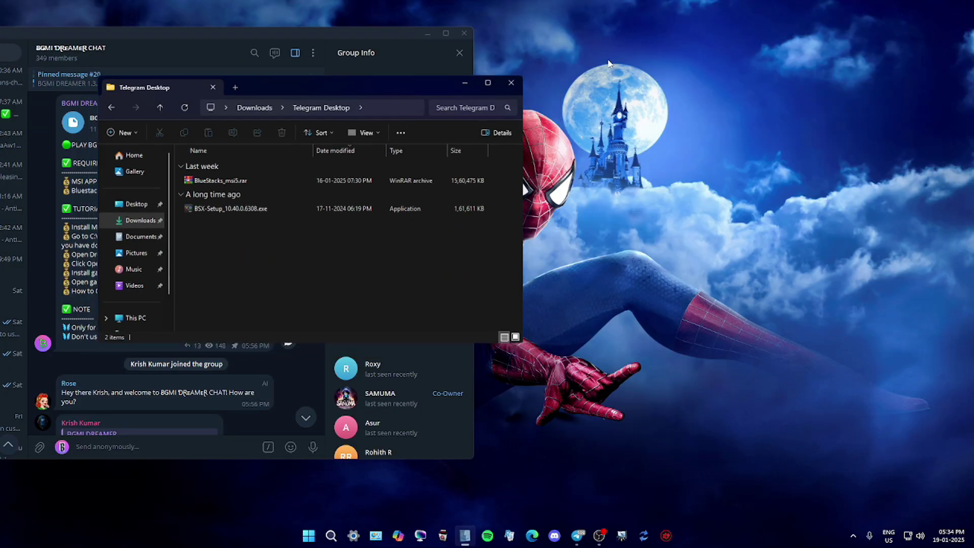
click(464, 33)
drag(377, 89, 326, 101)
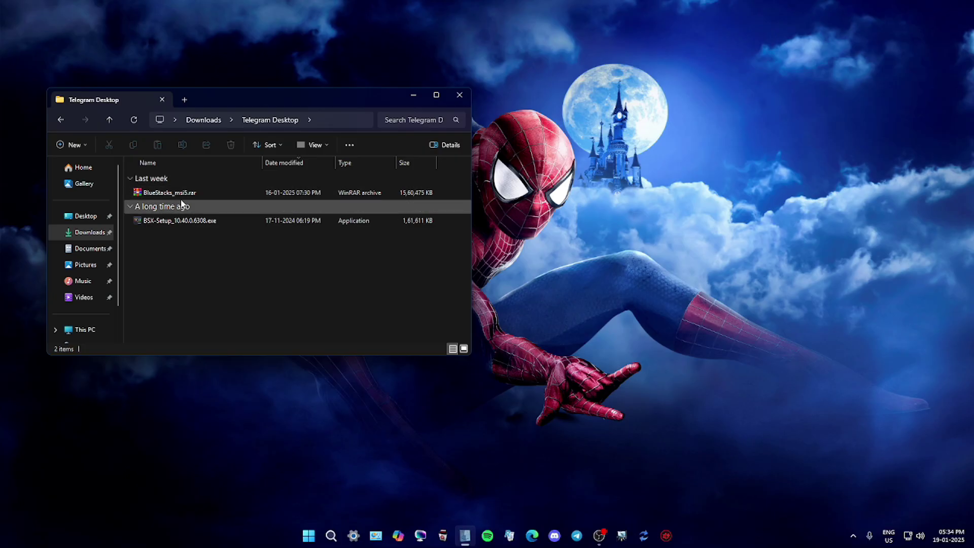
Step: Run BSX-Setup_10.40.0.6308.exe to install MSI App Player in C:\Program Files (x86), and launch it
double_click(189, 223)
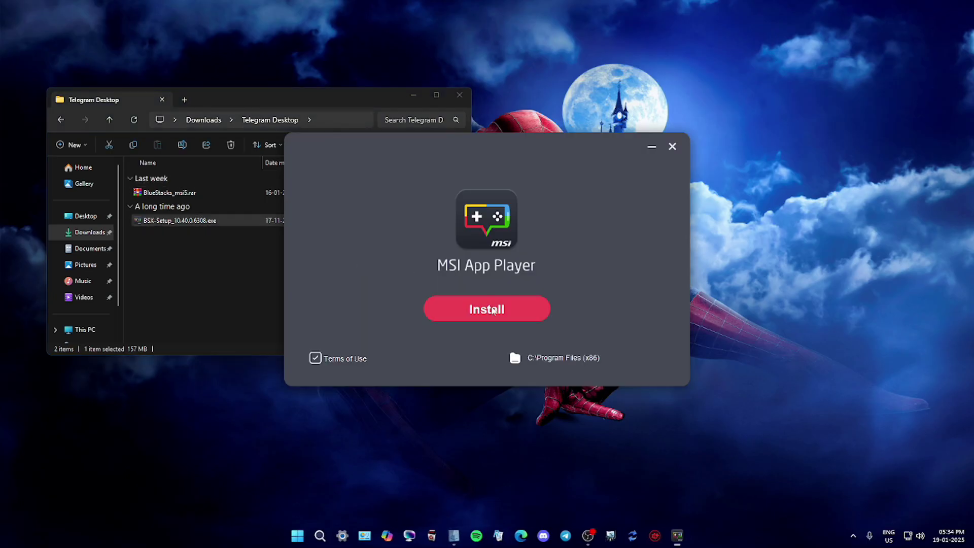
click(499, 303)
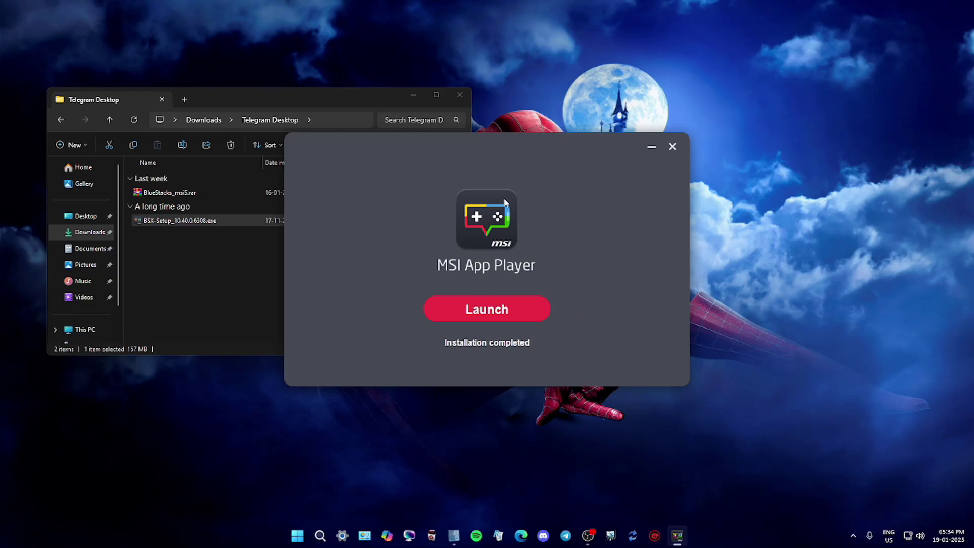
click(523, 310)
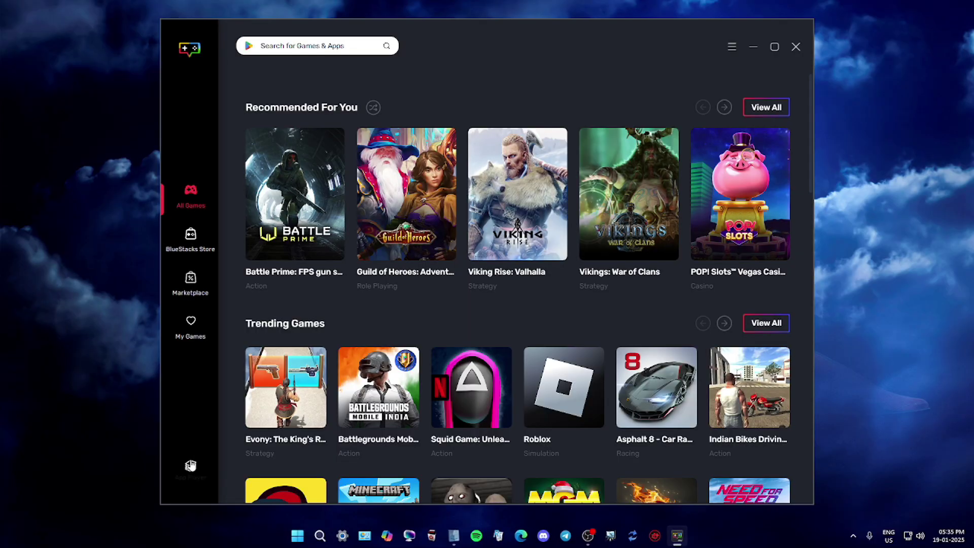
Step: Install the App Player component for Android apps from the MSI launcher and open it
click(501, 325)
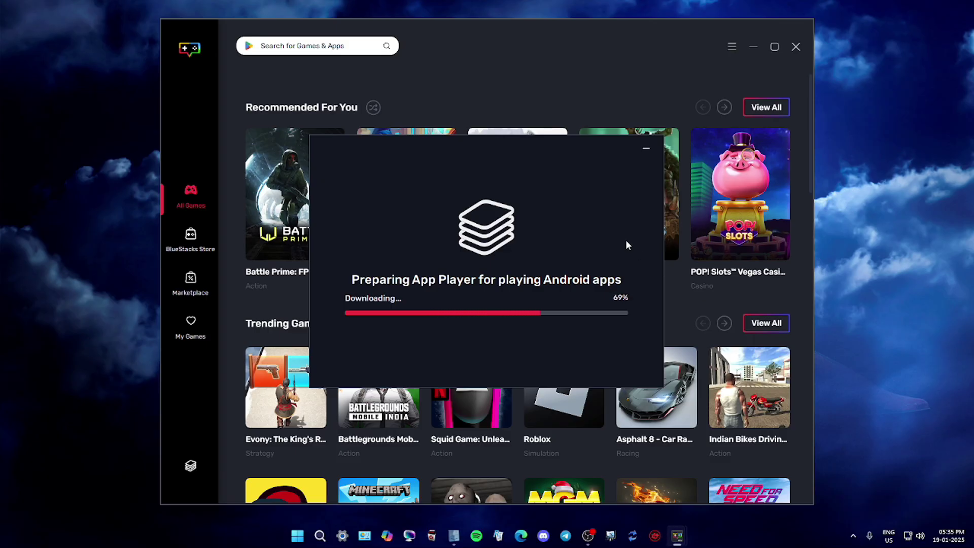
click(853, 536)
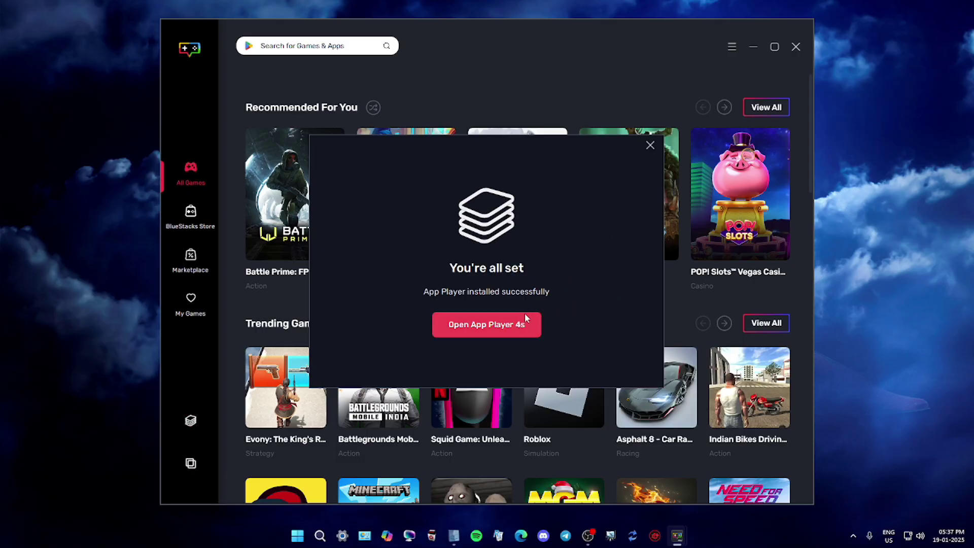
click(520, 325)
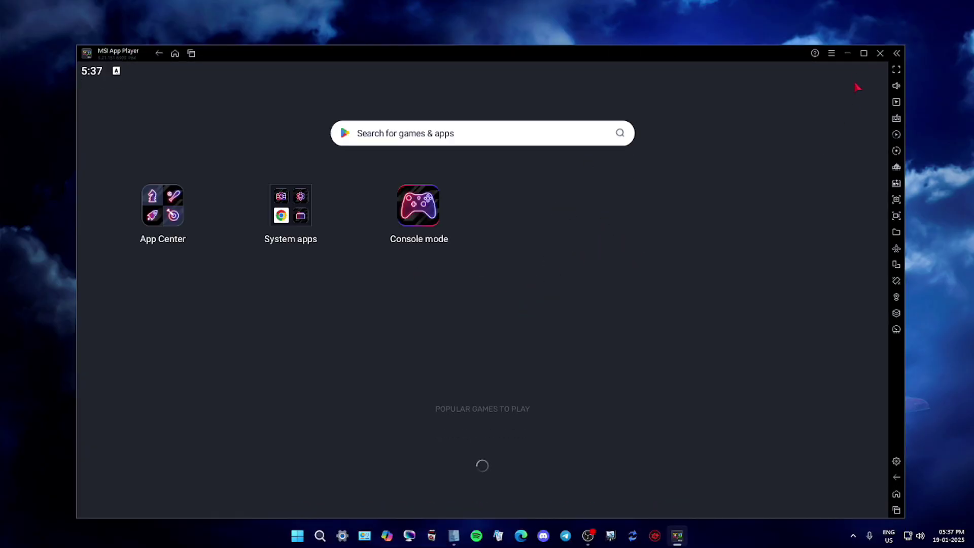
Step: Close MSI App Player, confirm the exit and refresh the desktop
click(881, 53)
click(546, 302)
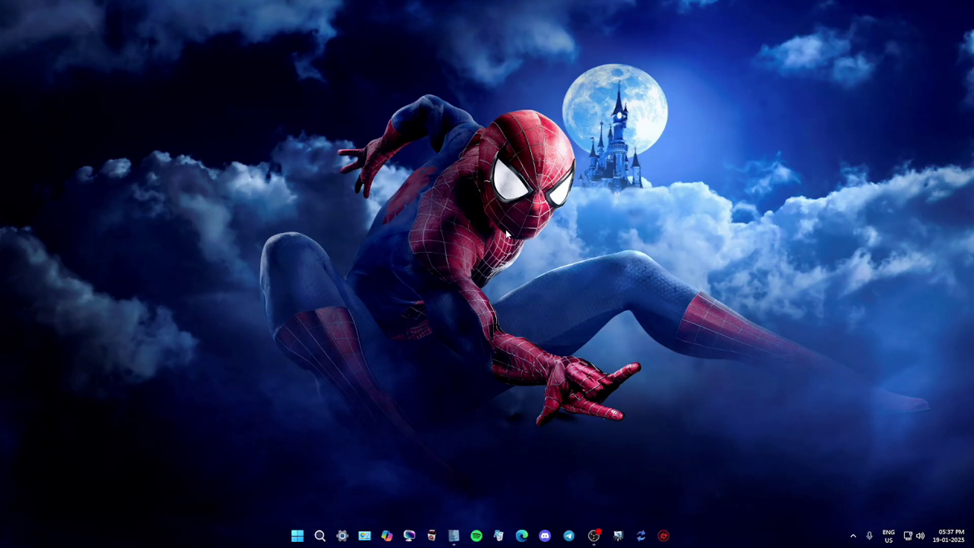
right_click(420, 91)
click(447, 120)
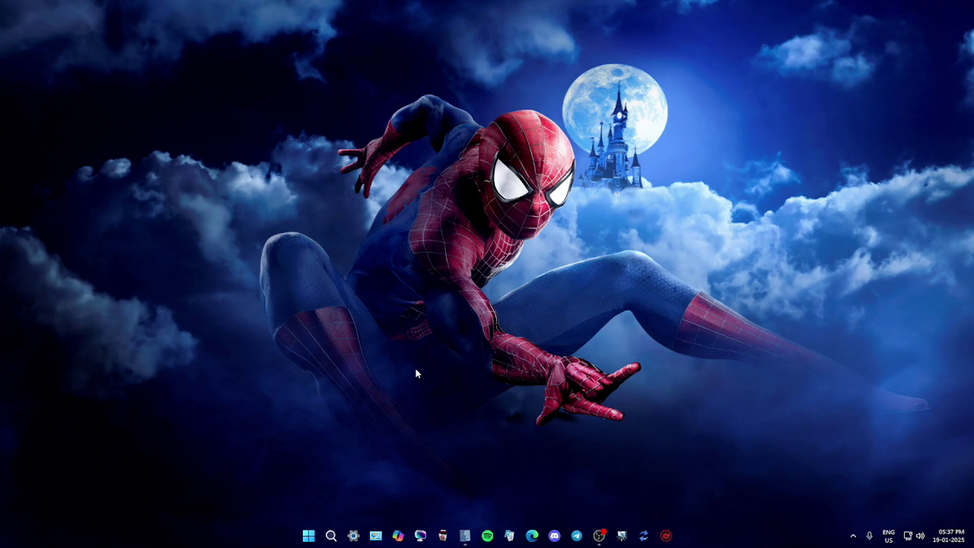
Step: Open the BlueStacks_msi5.rar archive from the Telegram Desktop folder and move its window fully into view
click(465, 536)
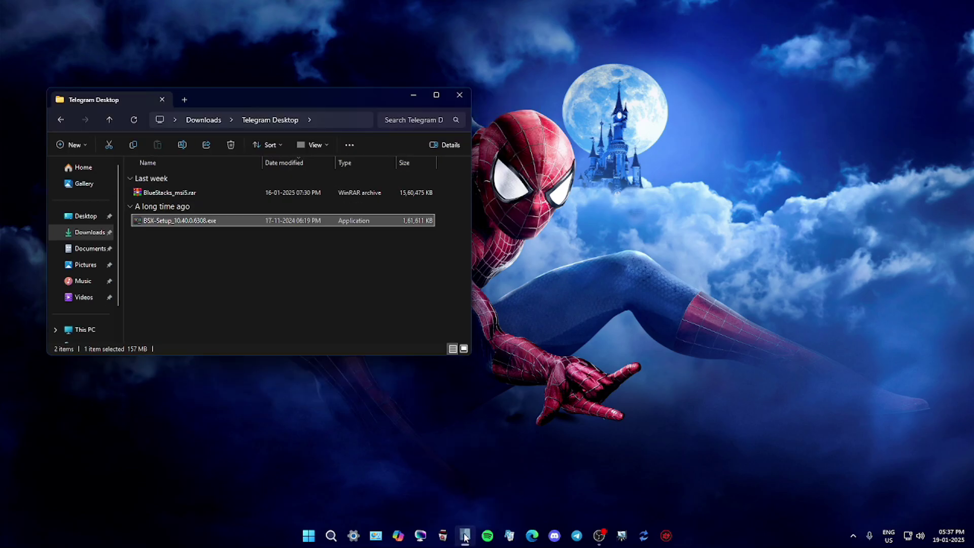
double_click(157, 193)
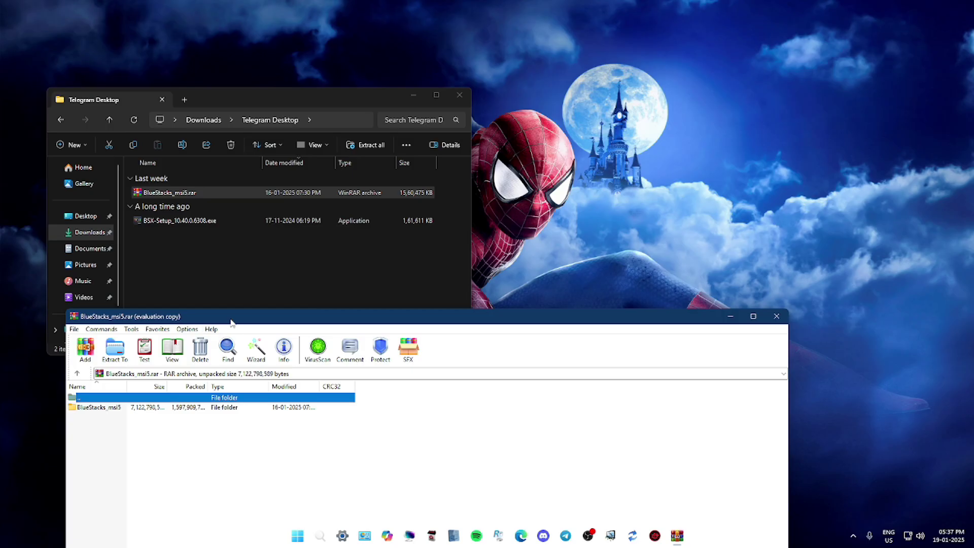
click(477, 319)
drag(291, 317, 278, 163)
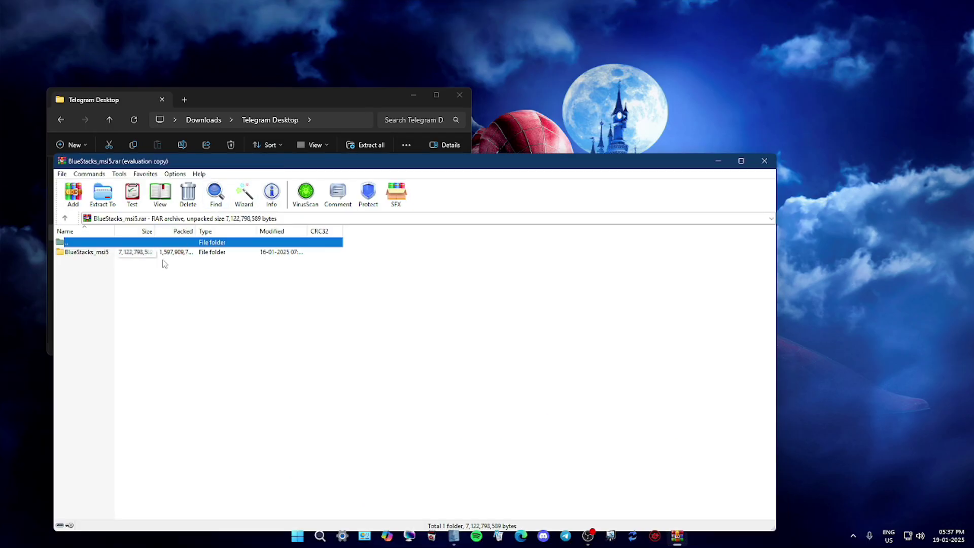
Step: Delete the BlueStacks_msi5 folder from ProgramData on the C: drive
click(409, 537)
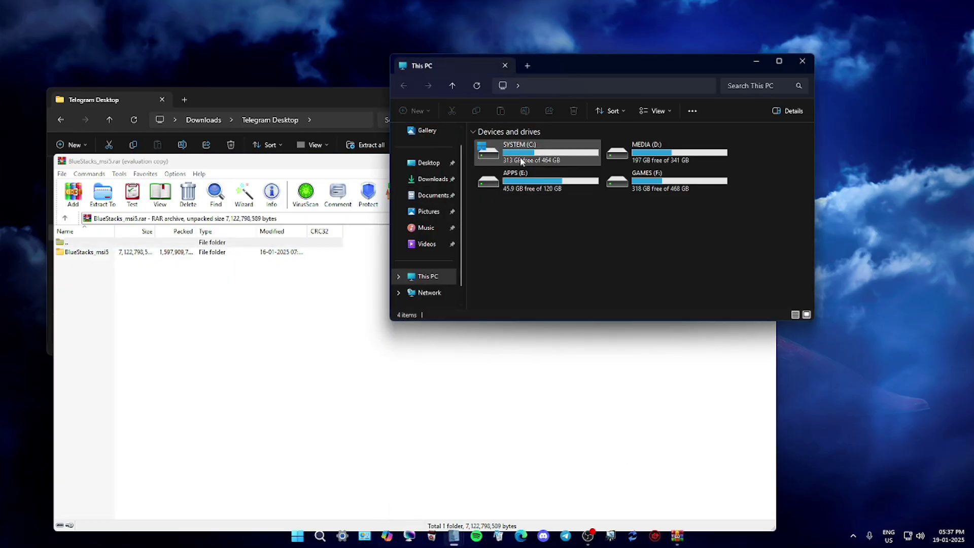
double_click(521, 160)
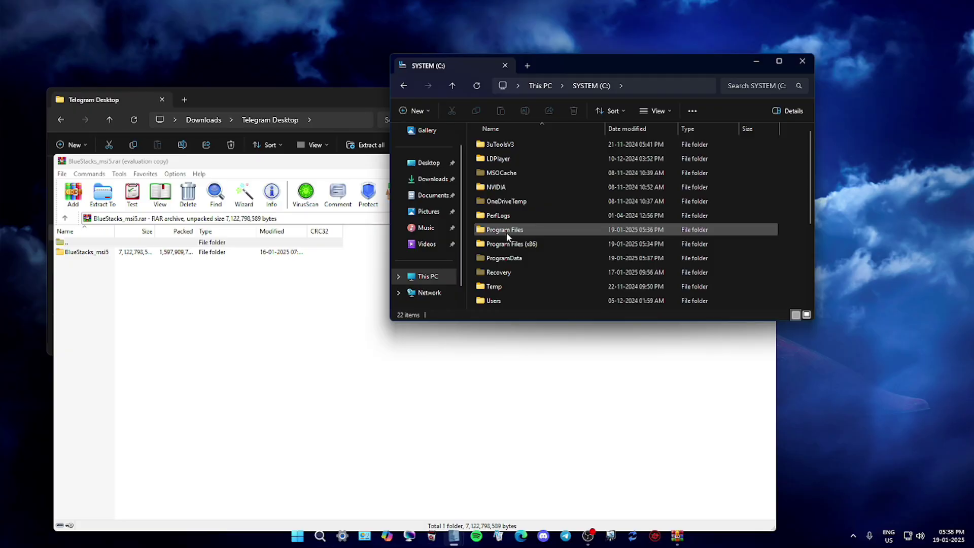
double_click(513, 258)
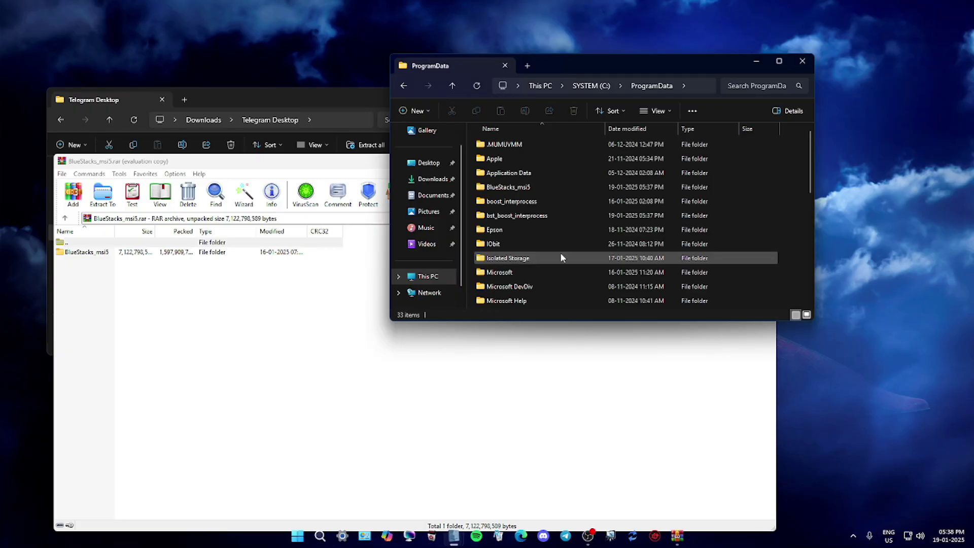
click(528, 188)
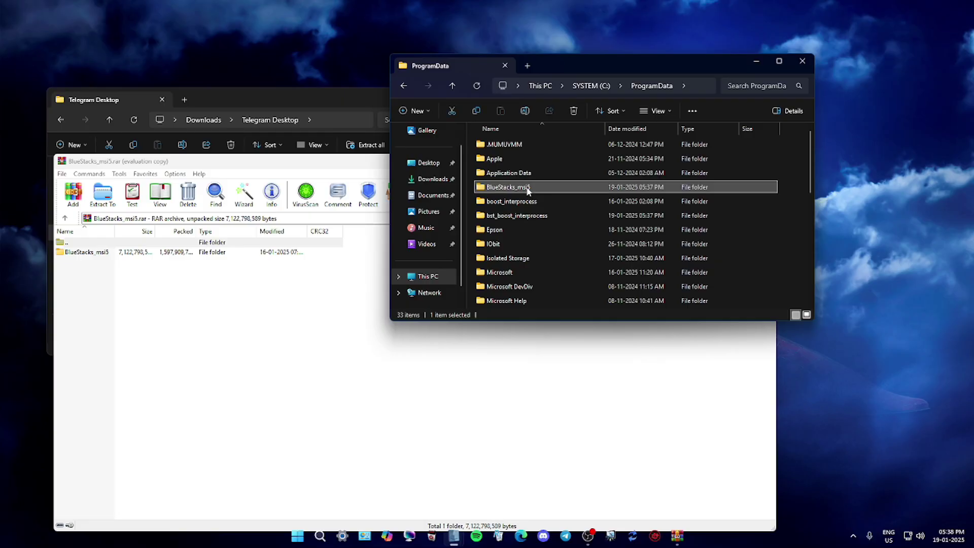
right_click(528, 189)
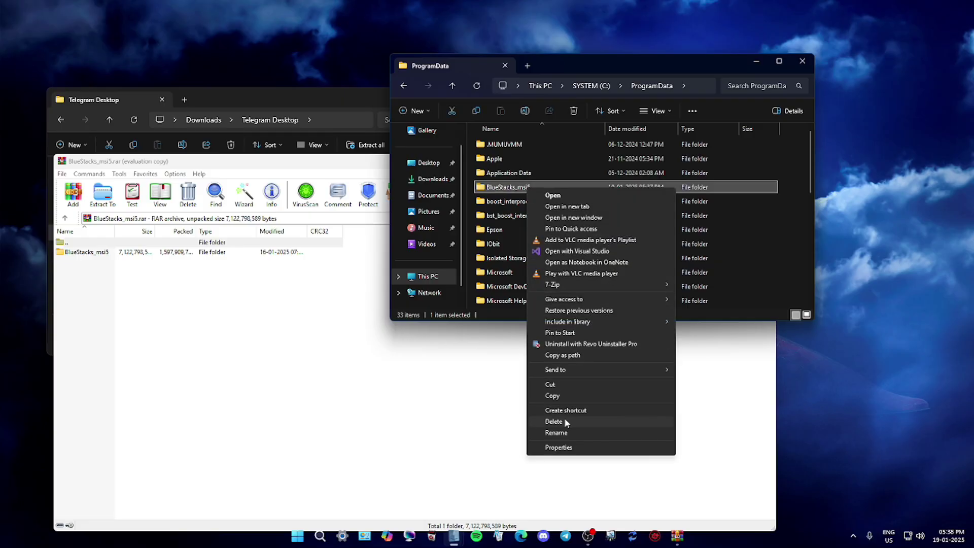
click(589, 422)
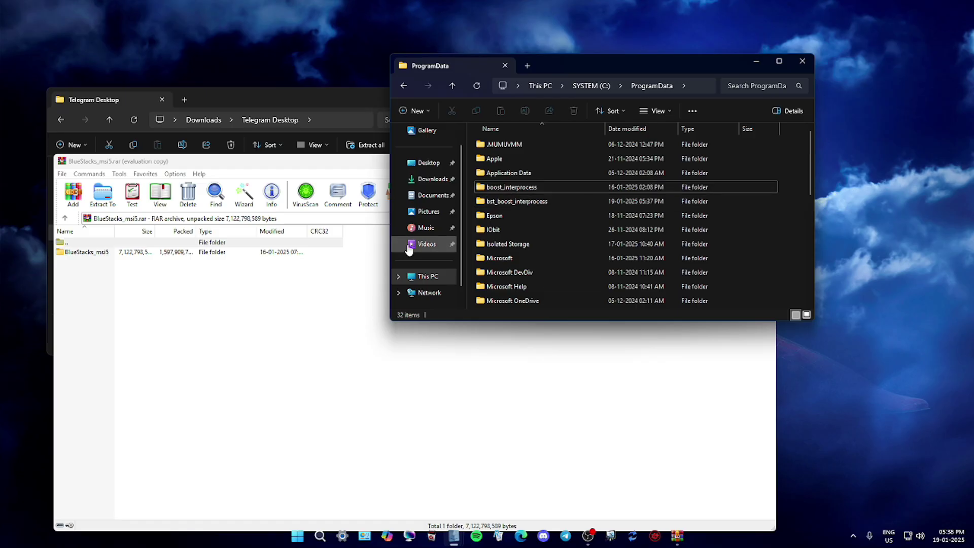
Step: Extract the BlueStacks_msi5 folder from the archive into C:\ProgramData and close the archive
drag(603, 60, 773, 83)
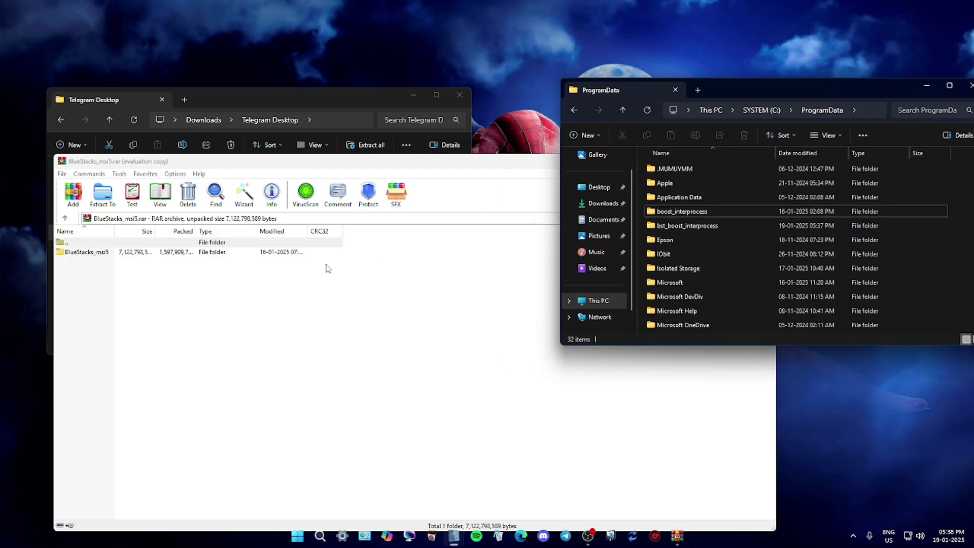
click(135, 292)
drag(91, 254, 952, 261)
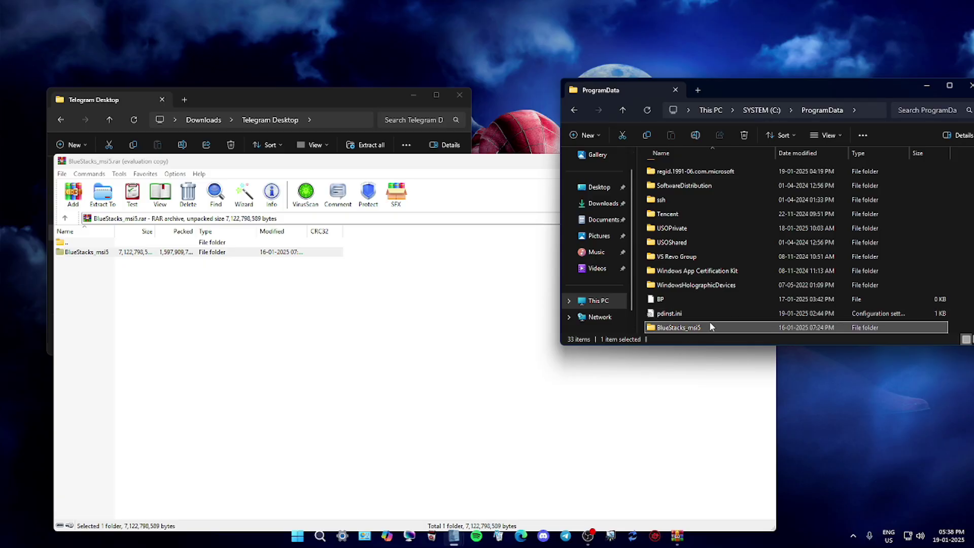
click(635, 261)
key(alt+F4)
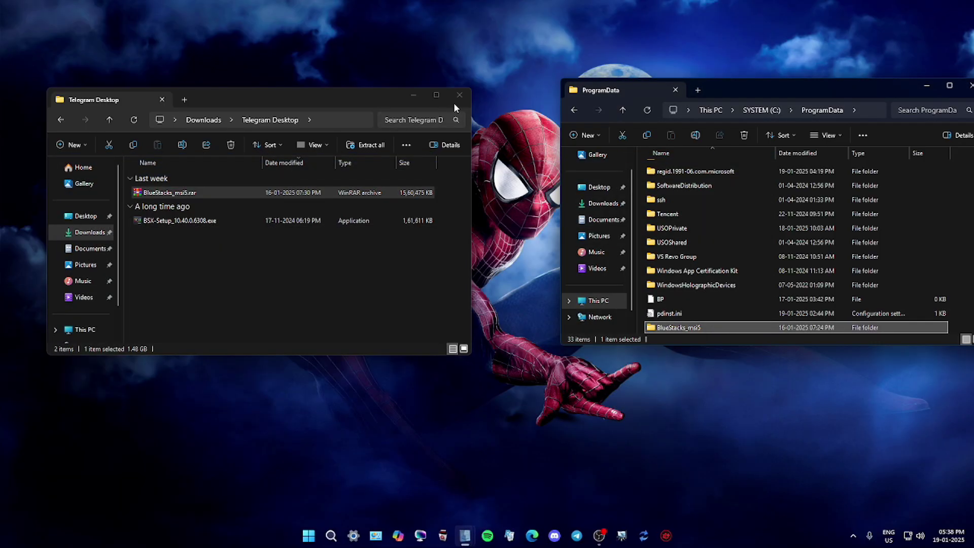
Step: Close the Telegram Desktop and ProgramData folder windows and refresh the desktop
click(460, 96)
right_click(247, 212)
click(274, 240)
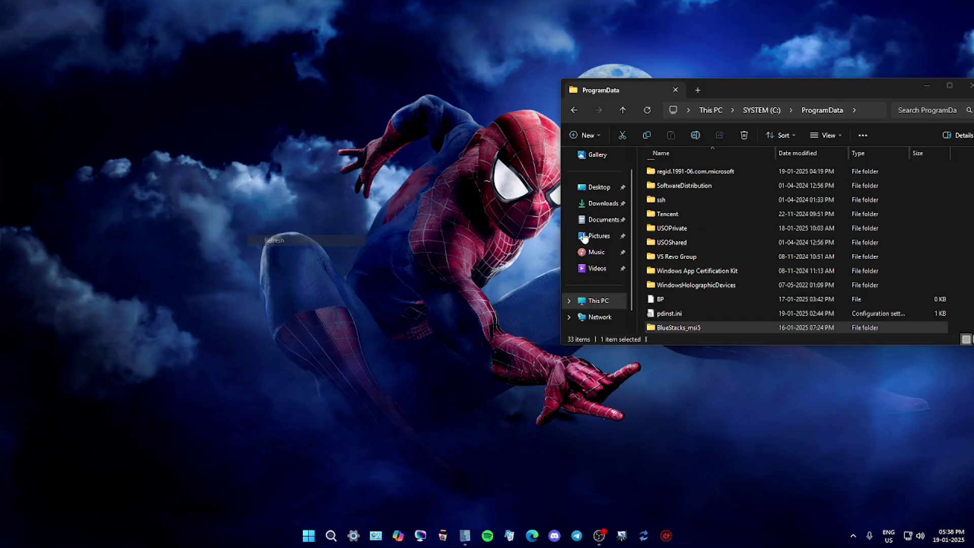
drag(862, 94, 664, 92)
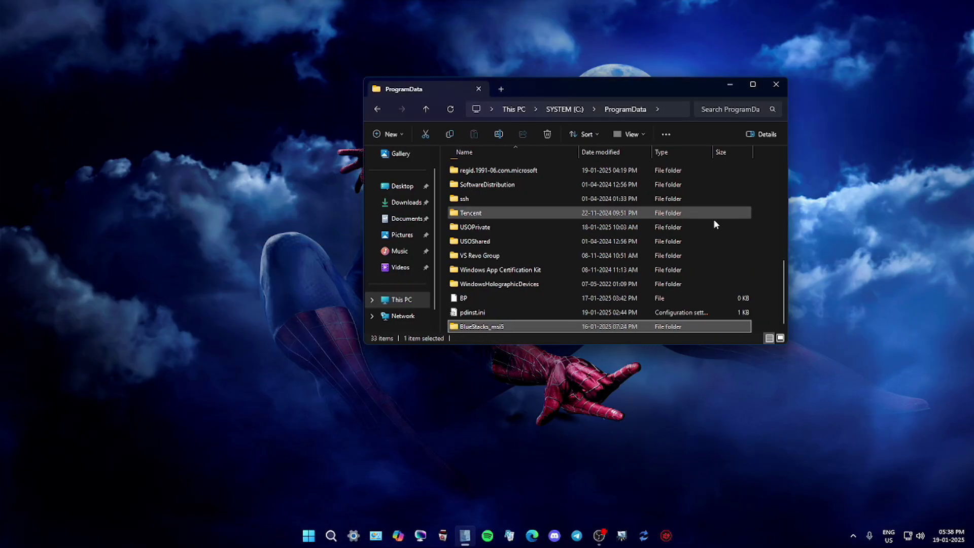
click(781, 87)
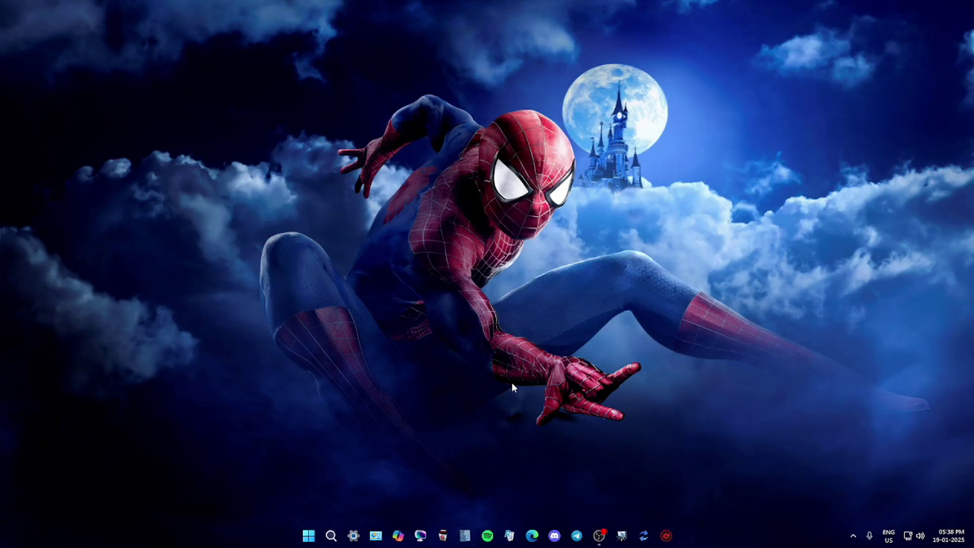
Step: Search Windows for "msi", open MSI App Player and start the emulator from its launcher
click(330, 535)
text(msi)
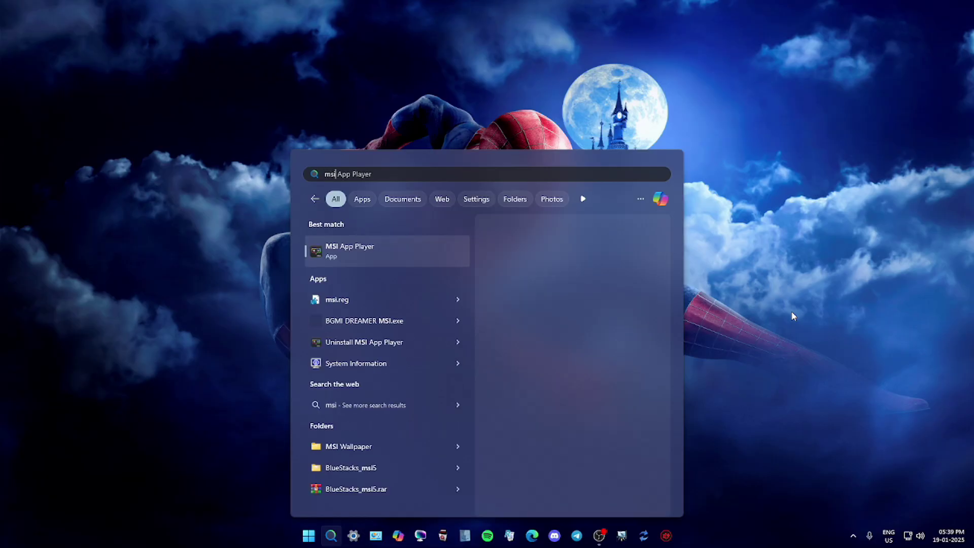
click(386, 263)
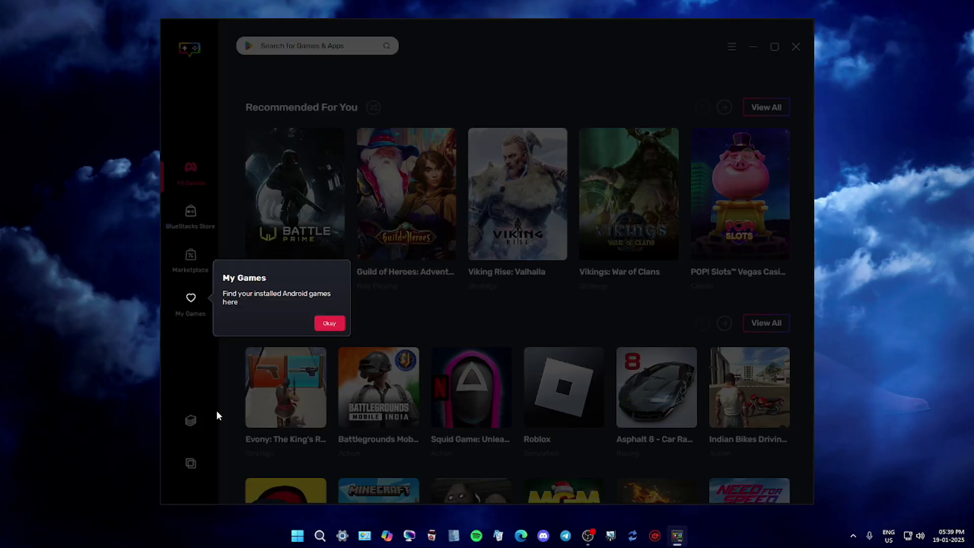
click(199, 385)
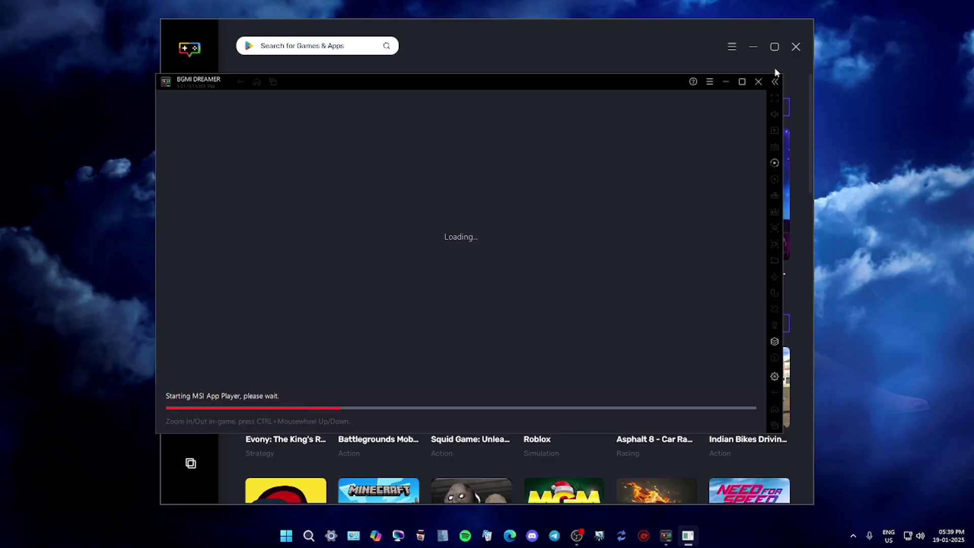
Step: Close the MSI launcher window, leaving the emulator running, and refresh the desktop
click(797, 51)
right_click(68, 254)
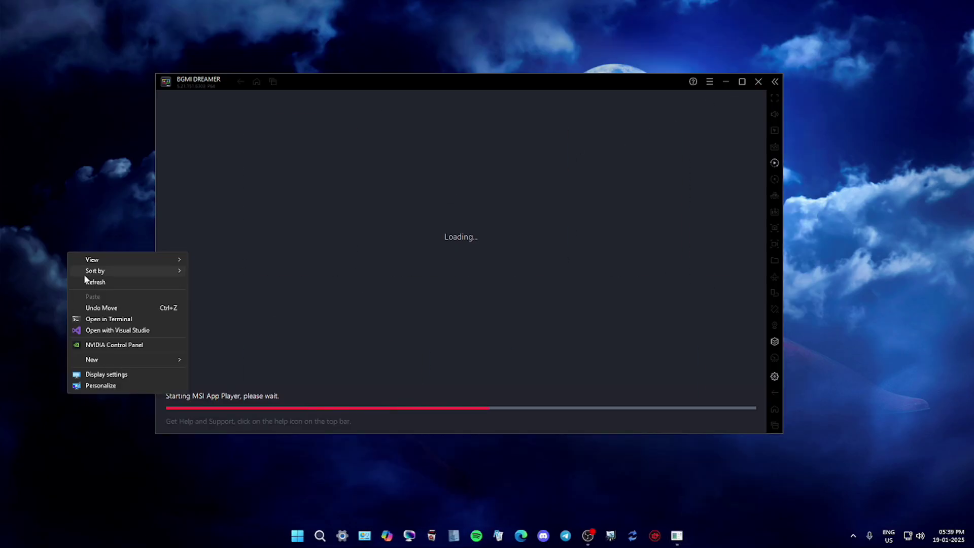
click(86, 282)
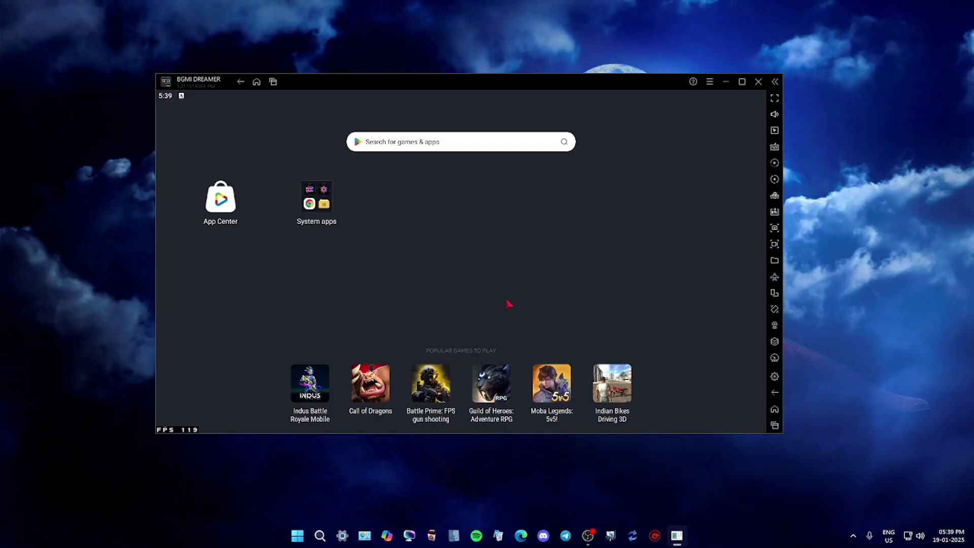
Step: Search the emulator's Play Store for "bgmi", install Battlegrounds Mobile India and close the store
click(316, 202)
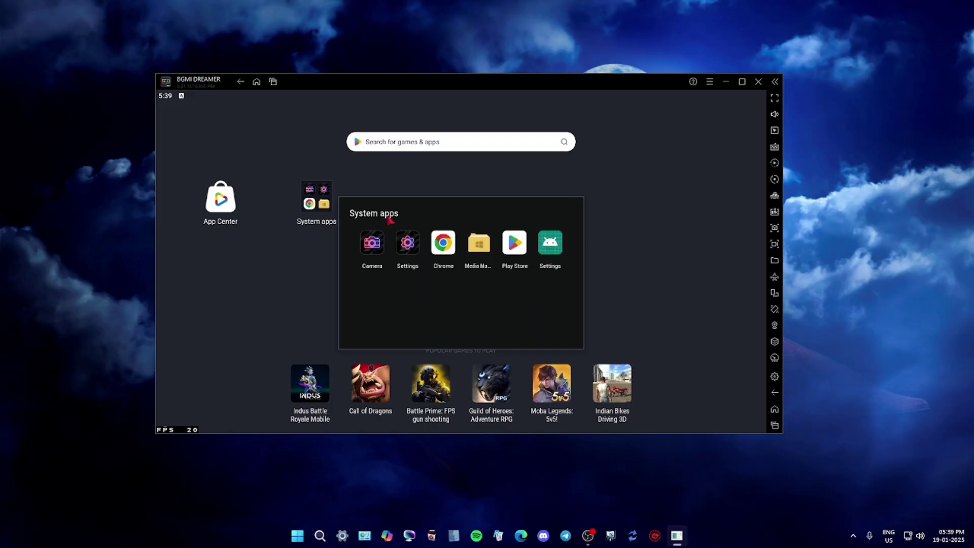
click(518, 256)
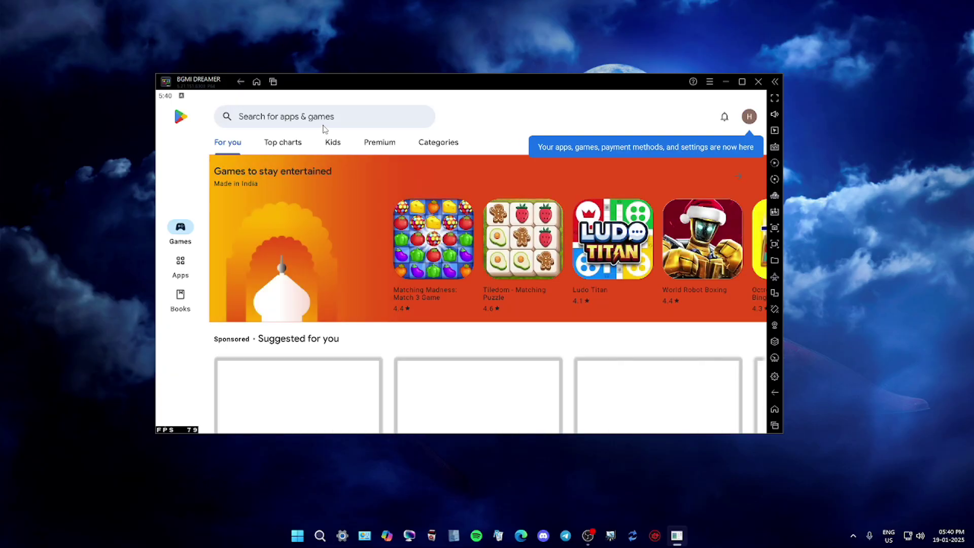
click(331, 120)
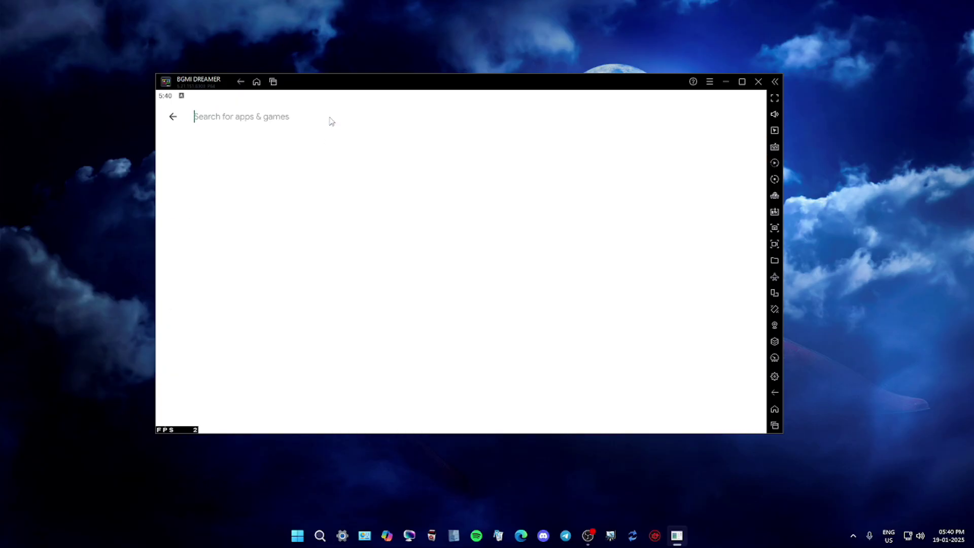
text(bgmi)
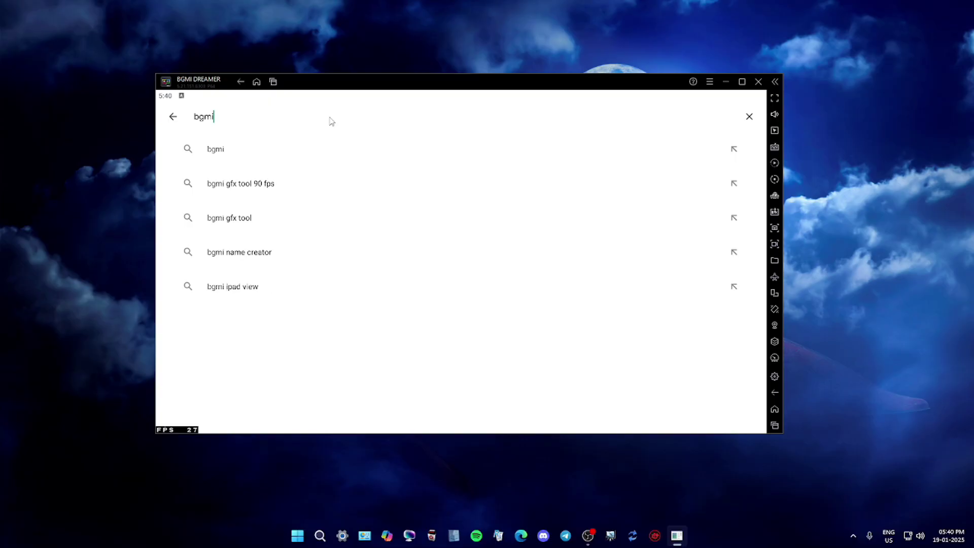
key(Return)
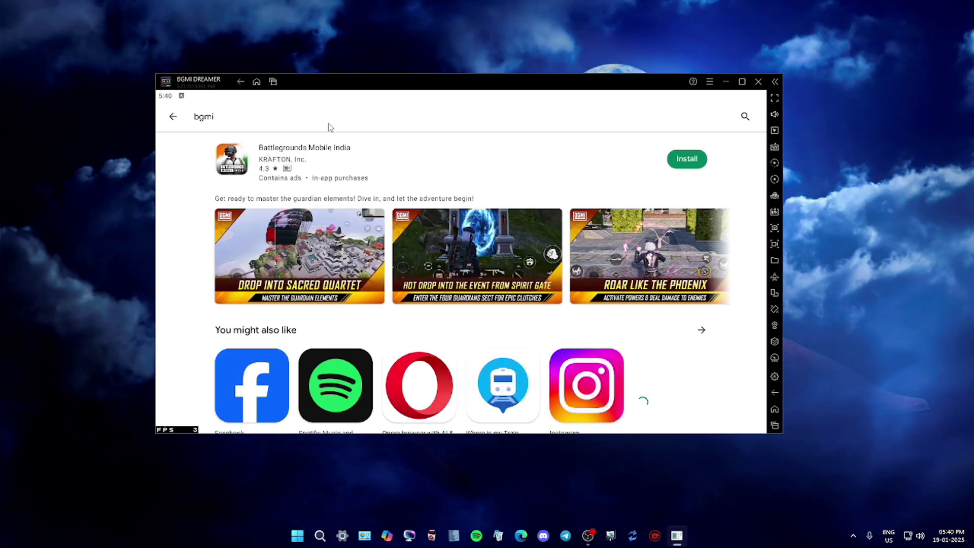
click(685, 161)
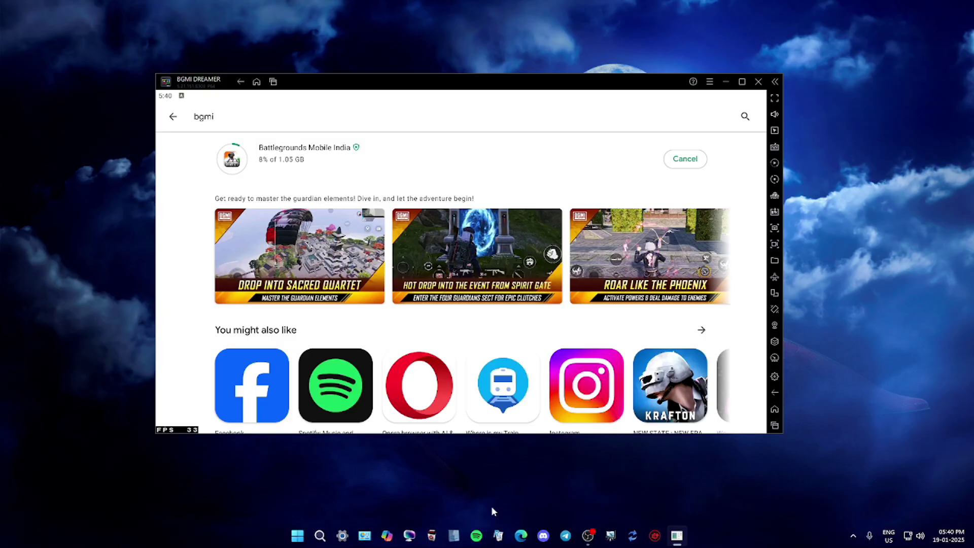
click(566, 537)
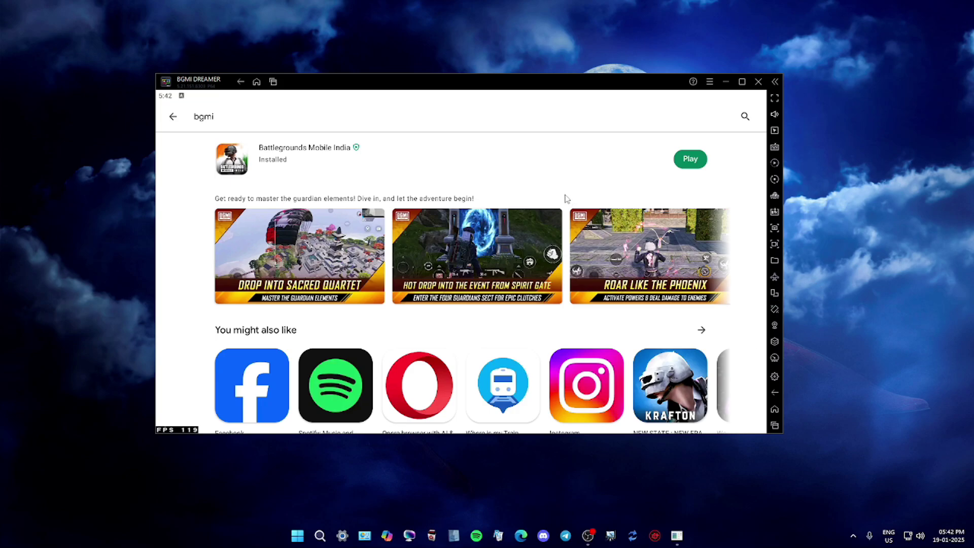
click(775, 425)
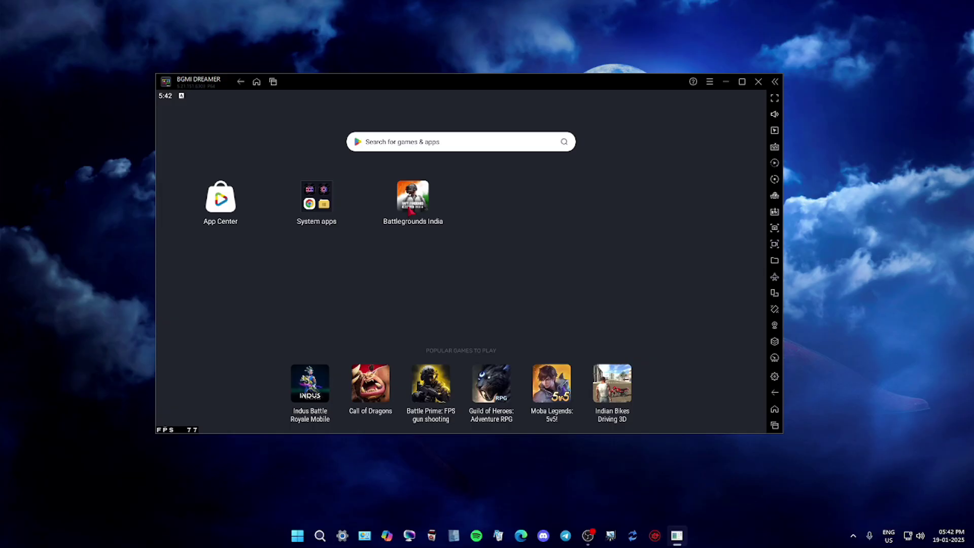
Step: Launch Battlegrounds India, allow it storage access, download the HD Resource Pack and close the game once the update finishes
click(410, 208)
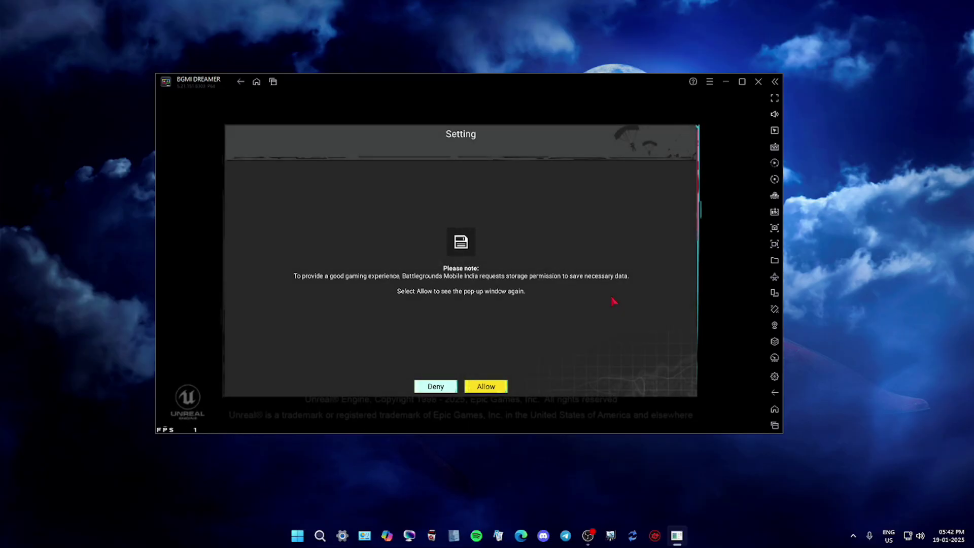
click(501, 389)
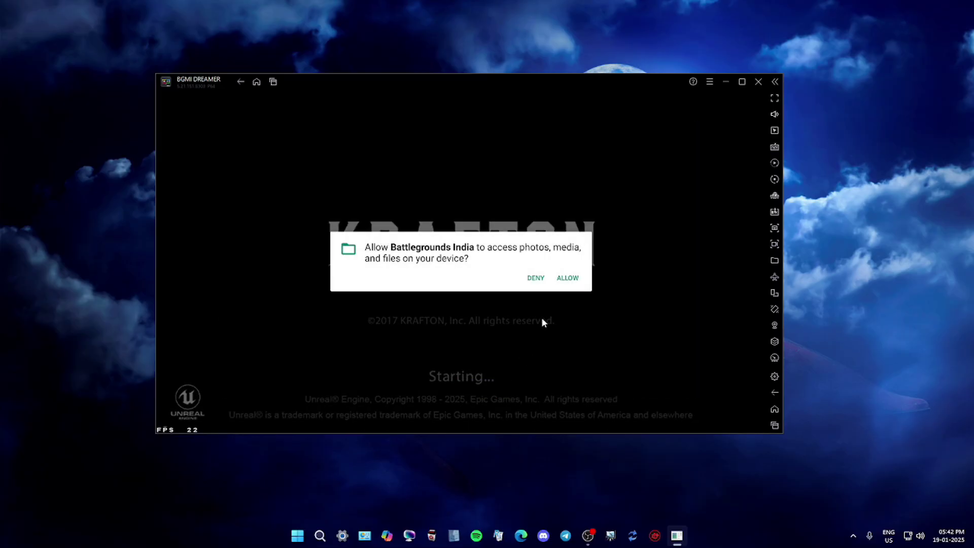
click(565, 283)
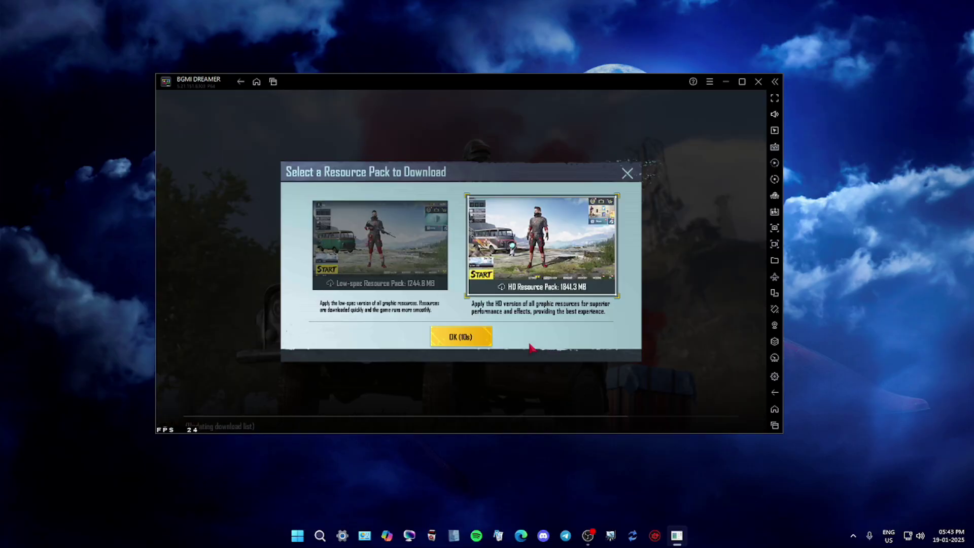
click(472, 342)
click(472, 341)
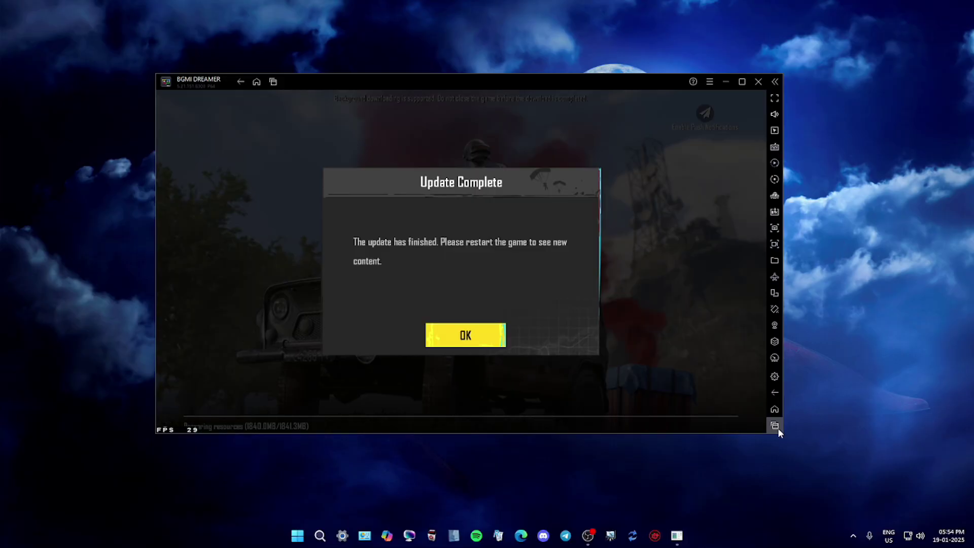
click(775, 426)
drag(502, 341, 484, 292)
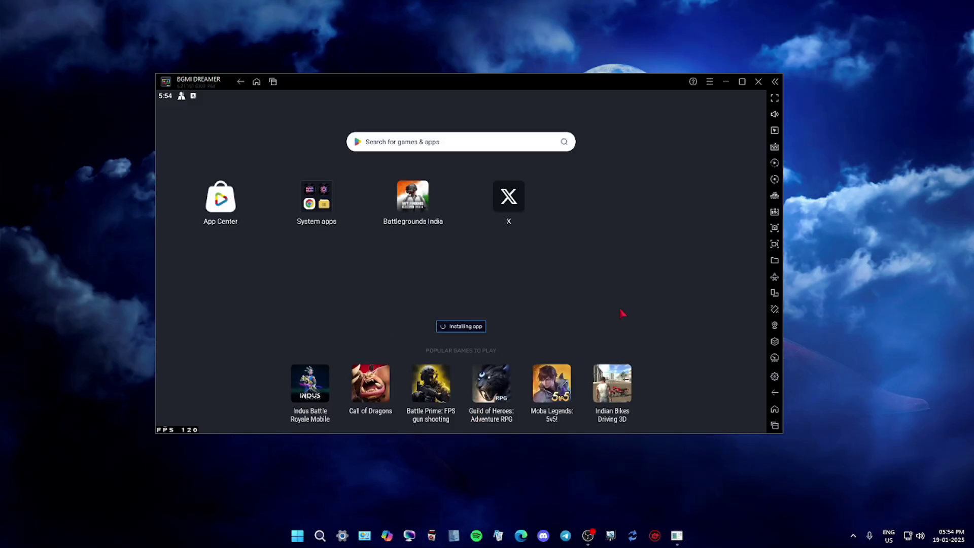
Step: Open the X app in the emulator, log in to the existing account and close the app
click(516, 200)
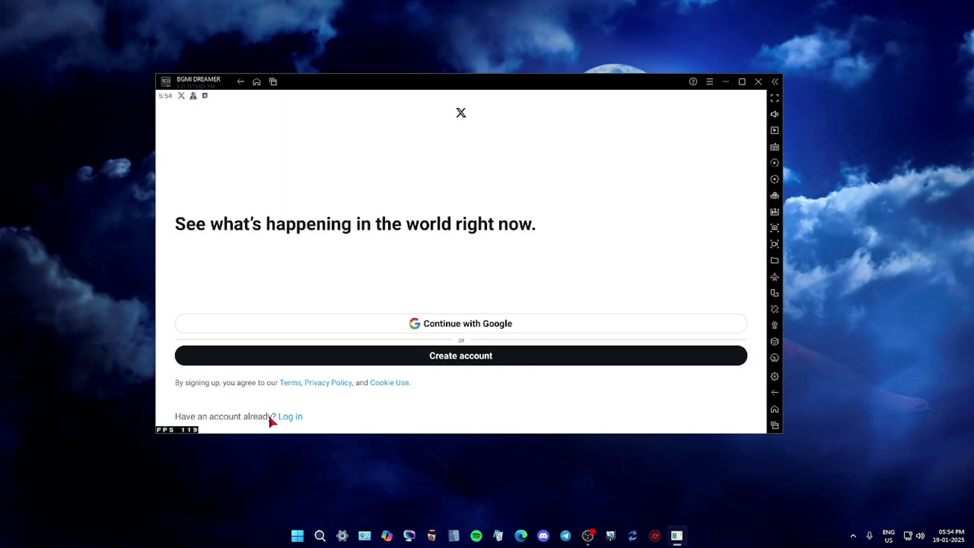
click(285, 414)
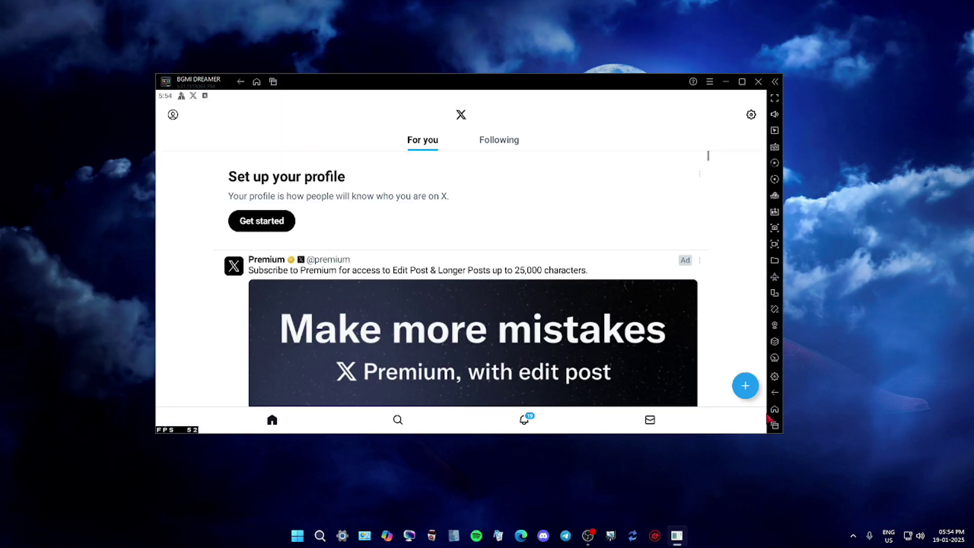
click(775, 425)
drag(506, 365, 335, 350)
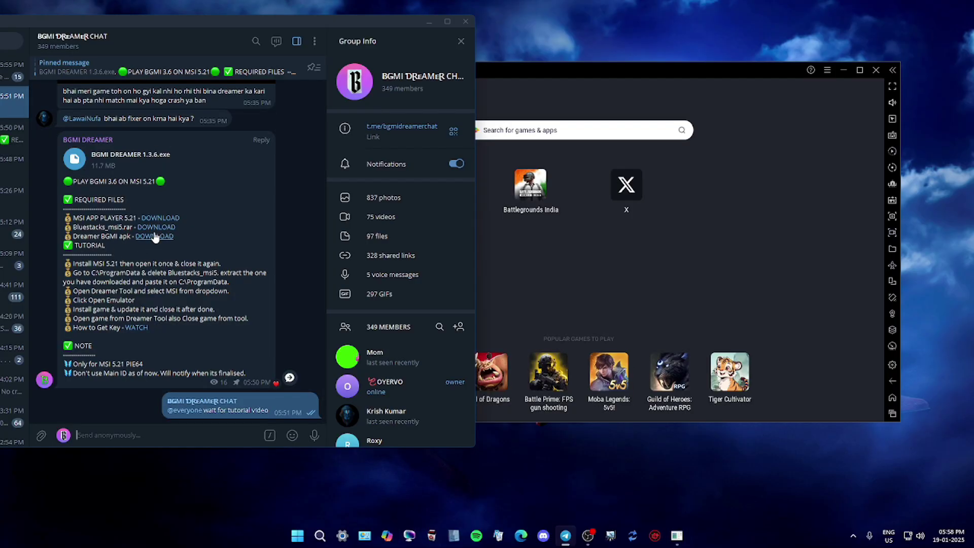
Step: Follow the Dreamer BGMI apk download link in the Telegram chat, close Telegram and open the Windows Downloads folder
click(154, 237)
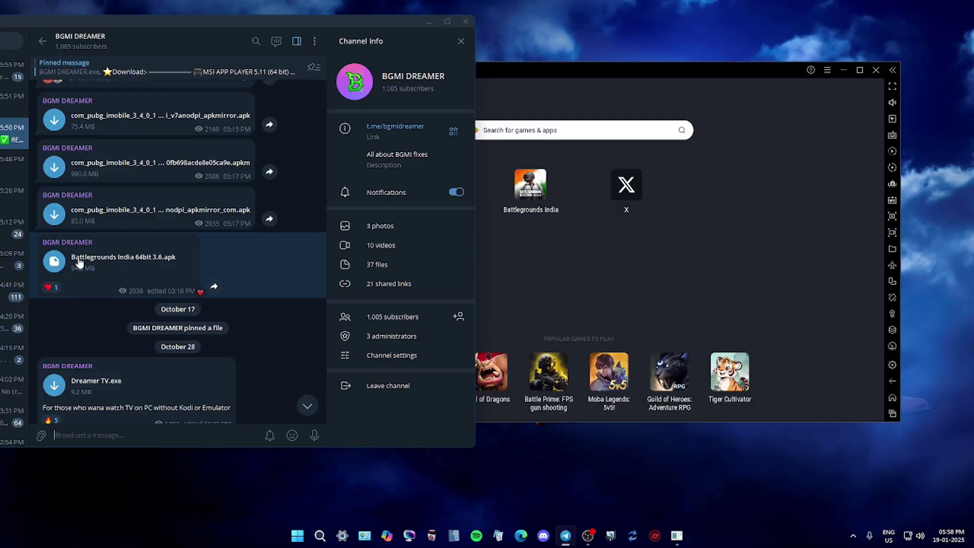
click(464, 23)
click(453, 538)
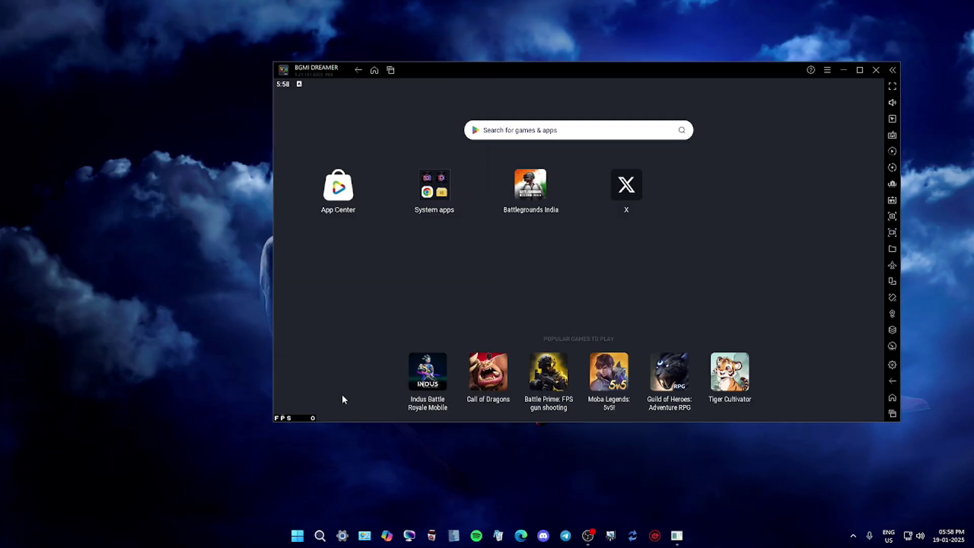
click(71, 273)
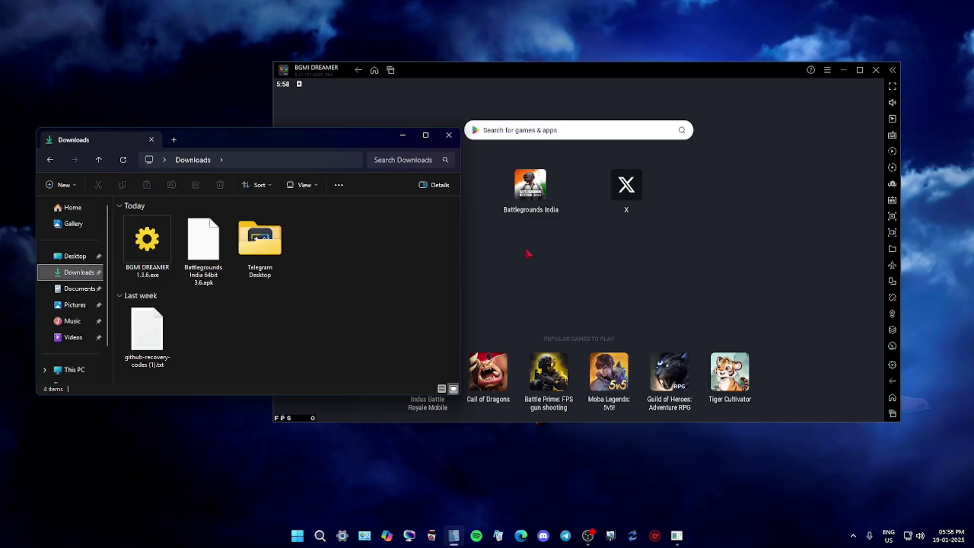
Step: Open Chrome from the emulator's System apps and search the web for "mt manager apk"
click(468, 284)
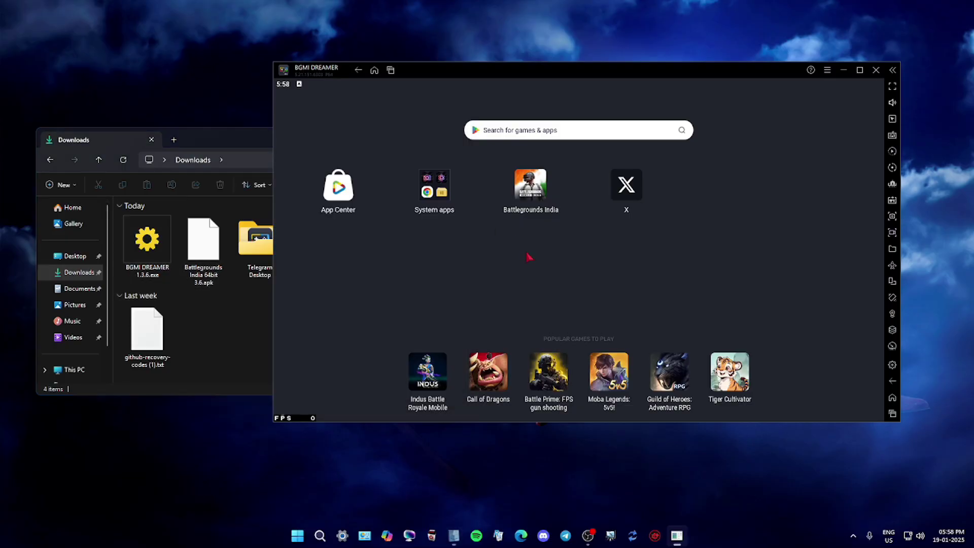
click(433, 198)
click(561, 233)
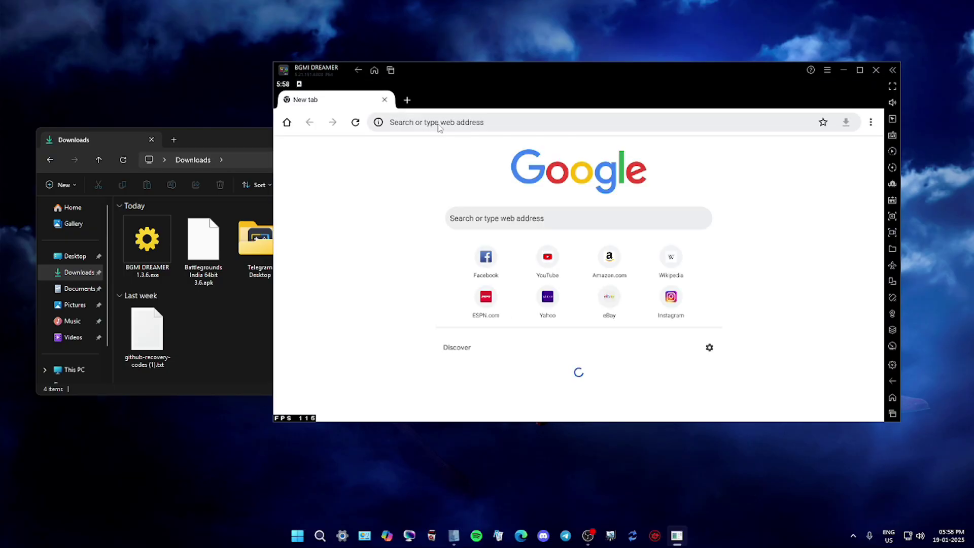
click(439, 125)
text(mt)
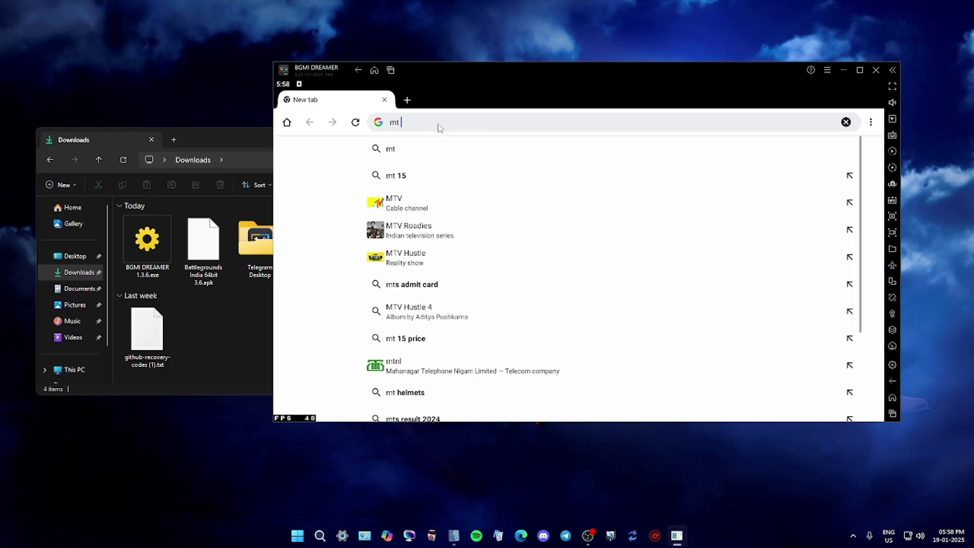
text( manager apk)
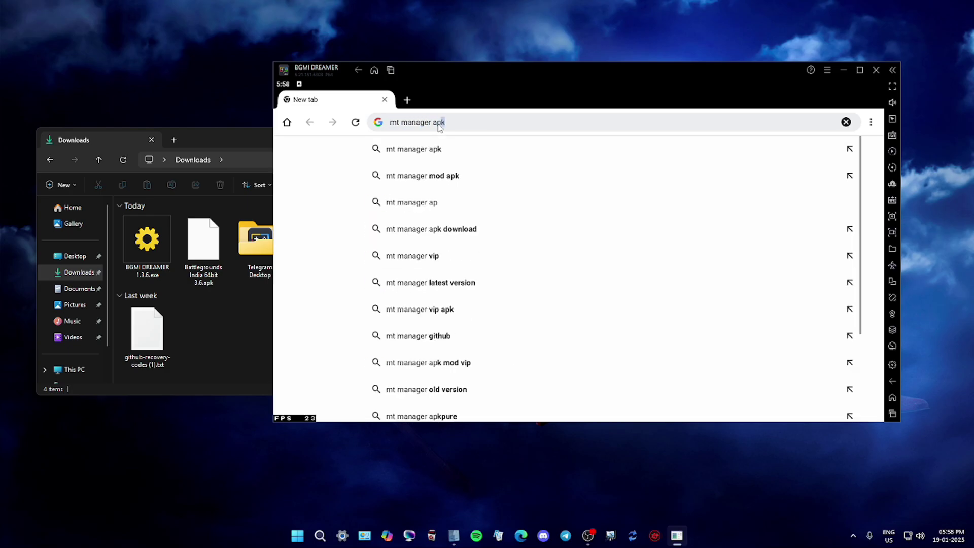
key(Return)
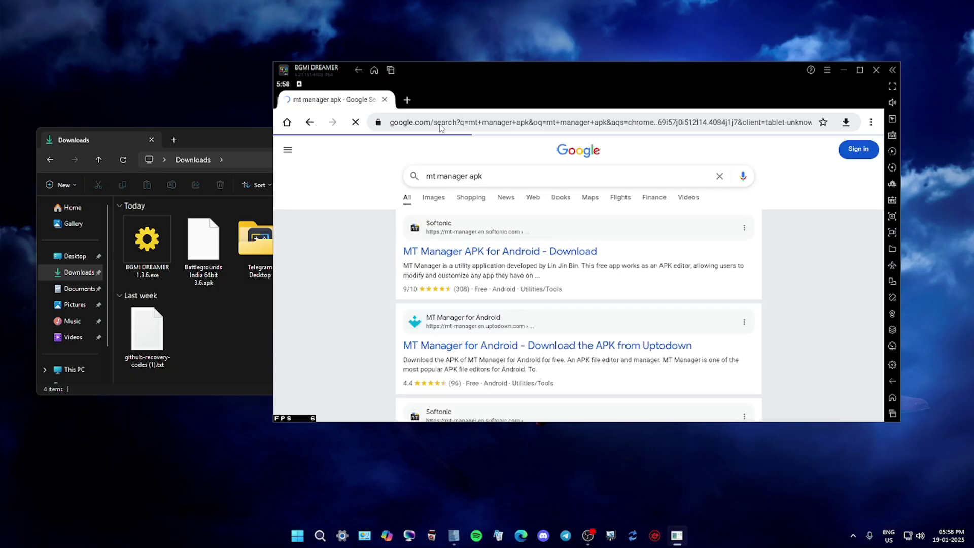
Step: Download the MT Manager 2.17.2 APK from the APKPure.net result, accepting the harmful-file prompt, and close the browser tab
scroll(542, 297, down, 10)
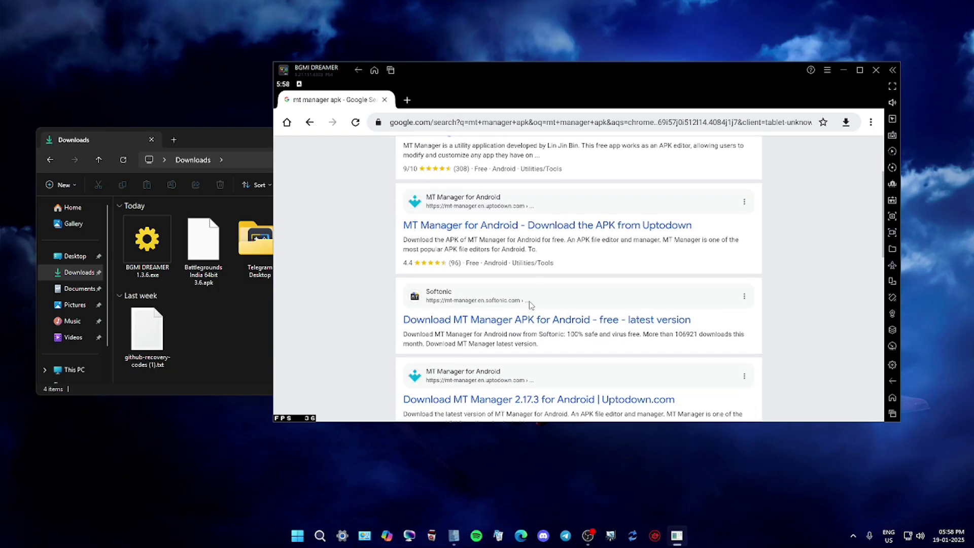
click(499, 265)
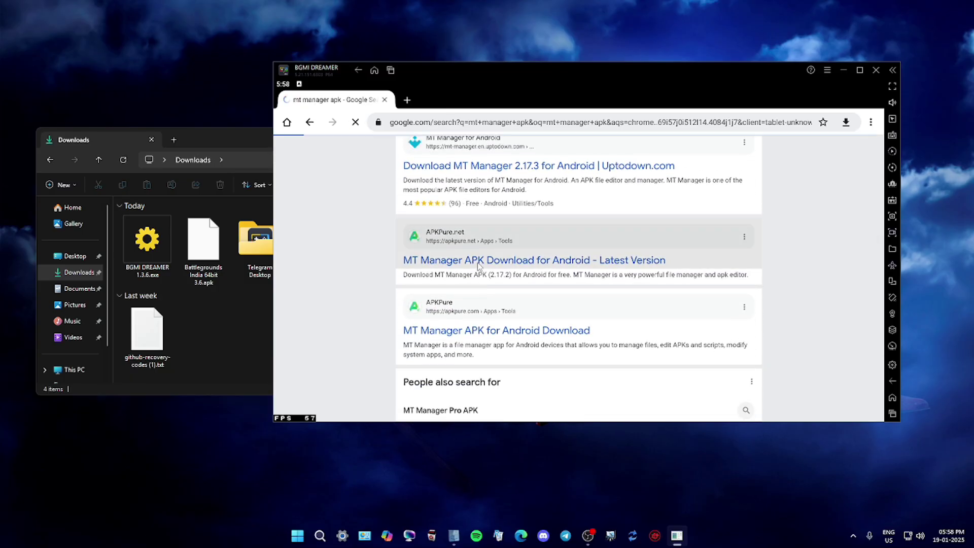
click(543, 302)
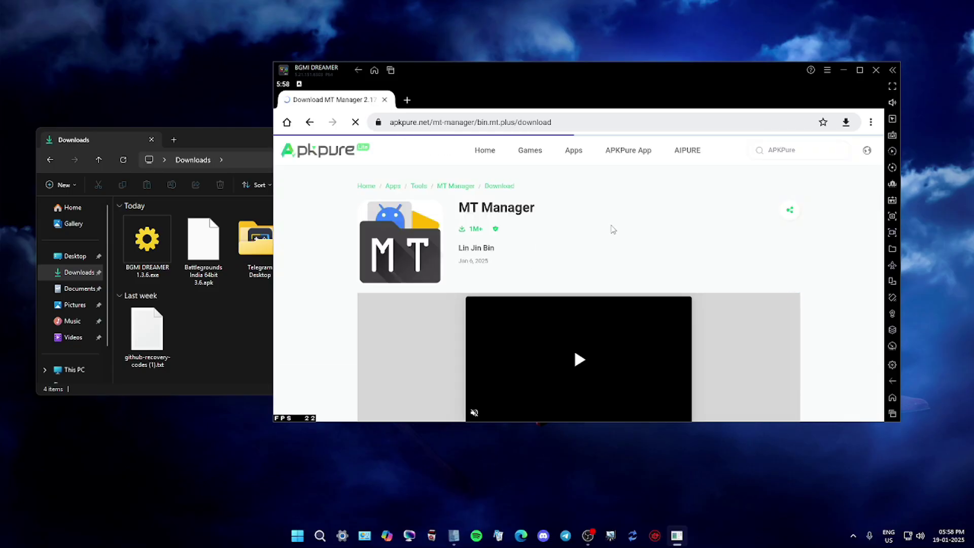
scroll(616, 275, down, 2)
scroll(616, 275, down, 2)
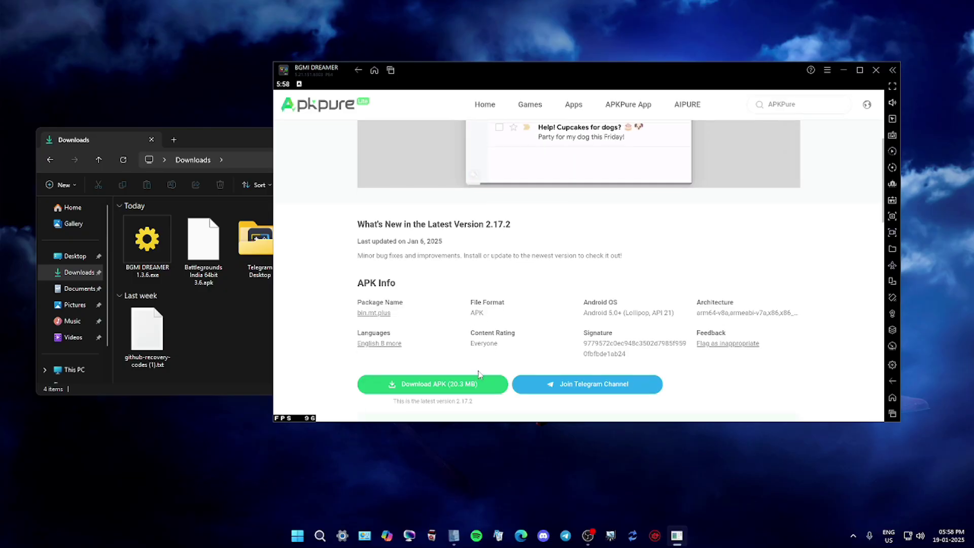
click(463, 387)
click(875, 103)
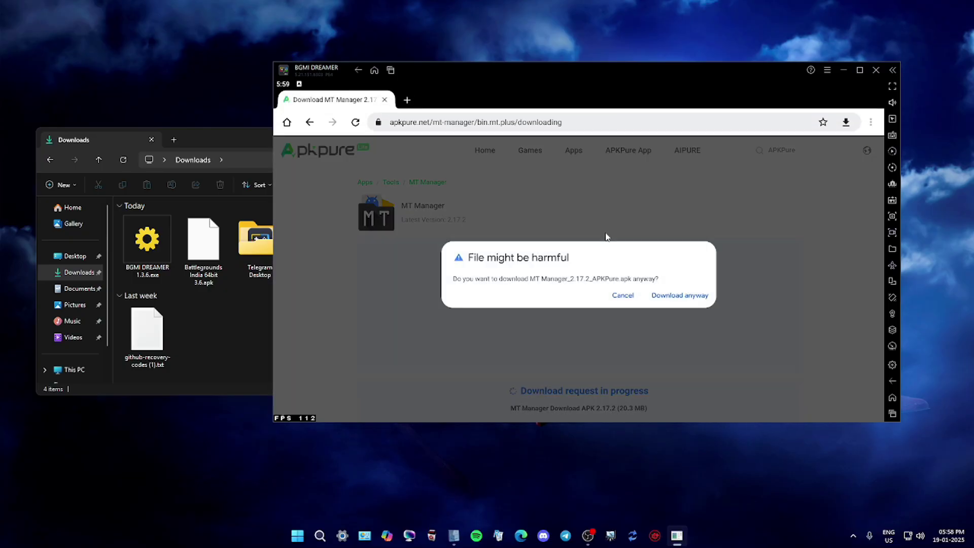
click(671, 296)
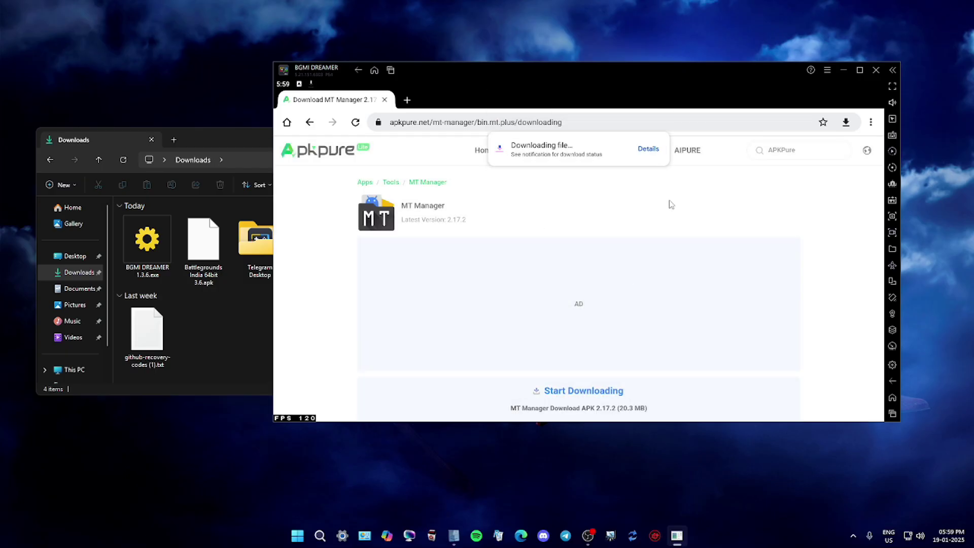
click(384, 100)
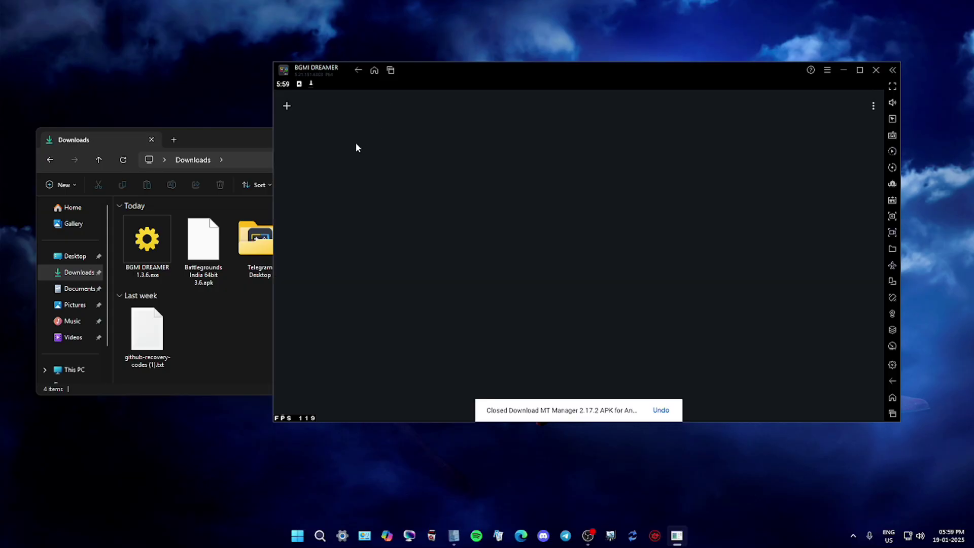
Step: Install MT Manager from its download notification in the emulator and finish the installer without opening the app
drag(315, 84, 320, 243)
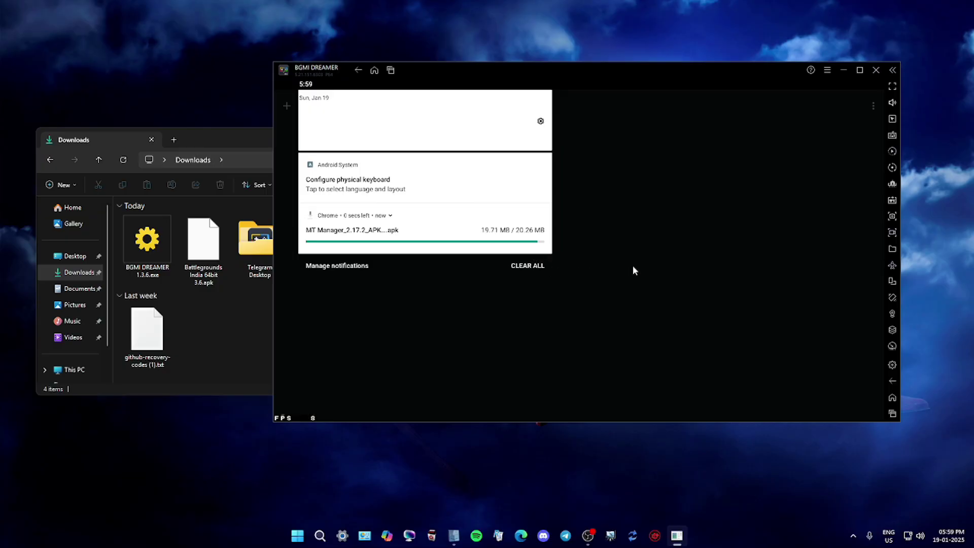
click(392, 246)
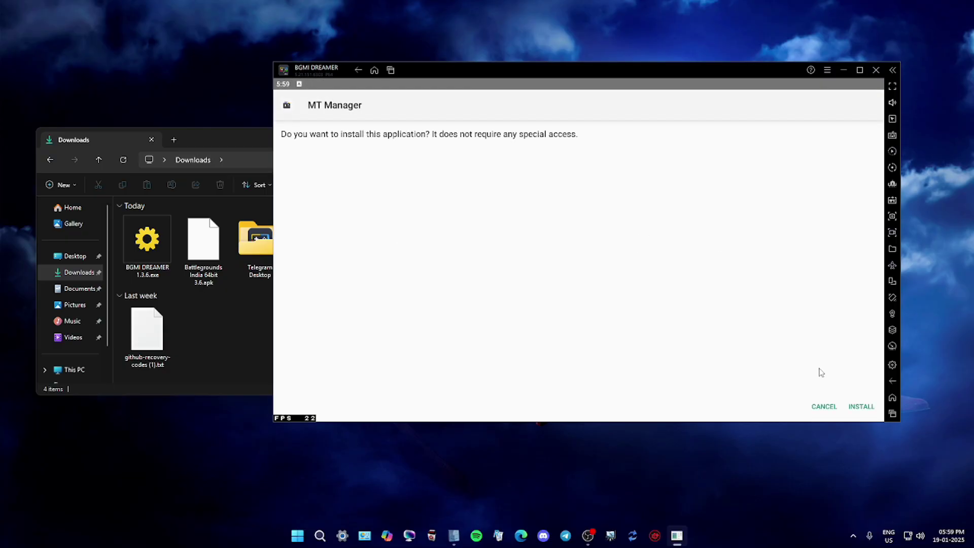
click(859, 409)
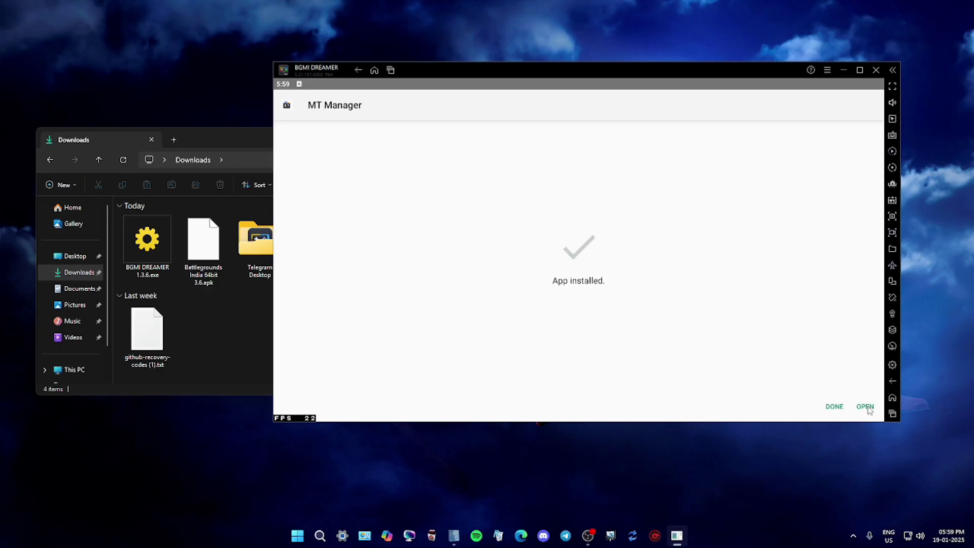
click(835, 406)
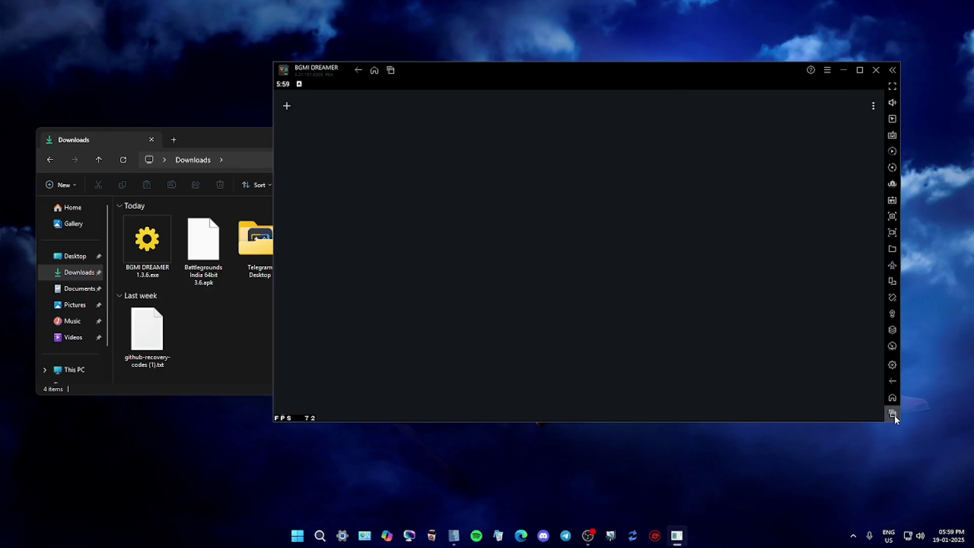
Step: Leave the browser for MT Manager, accept its user agreement and decline the update to version 2.17.3
click(893, 414)
click(691, 341)
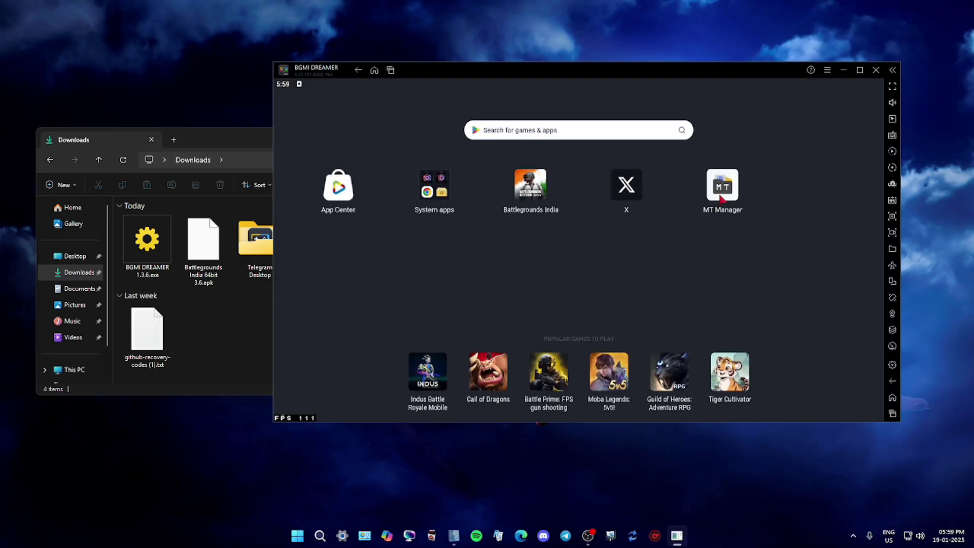
click(721, 196)
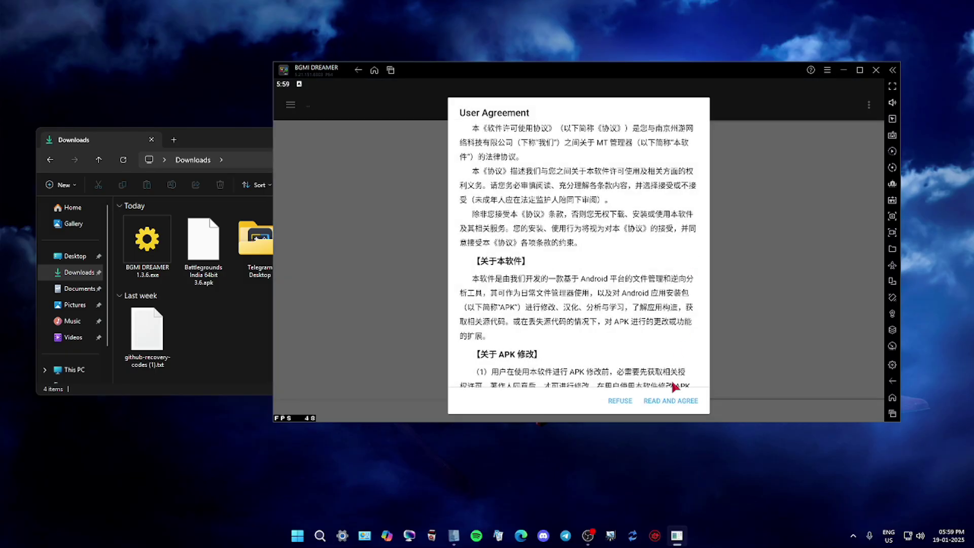
click(672, 401)
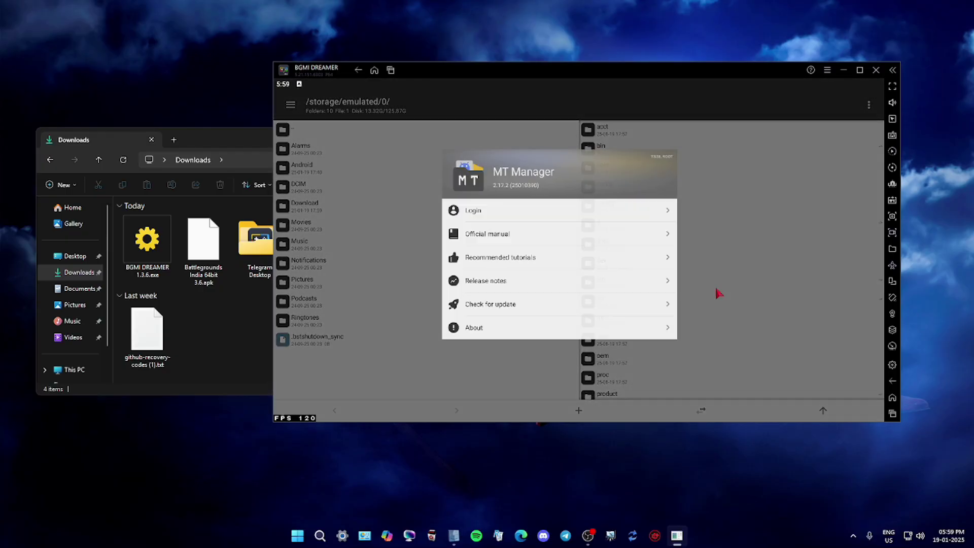
click(754, 280)
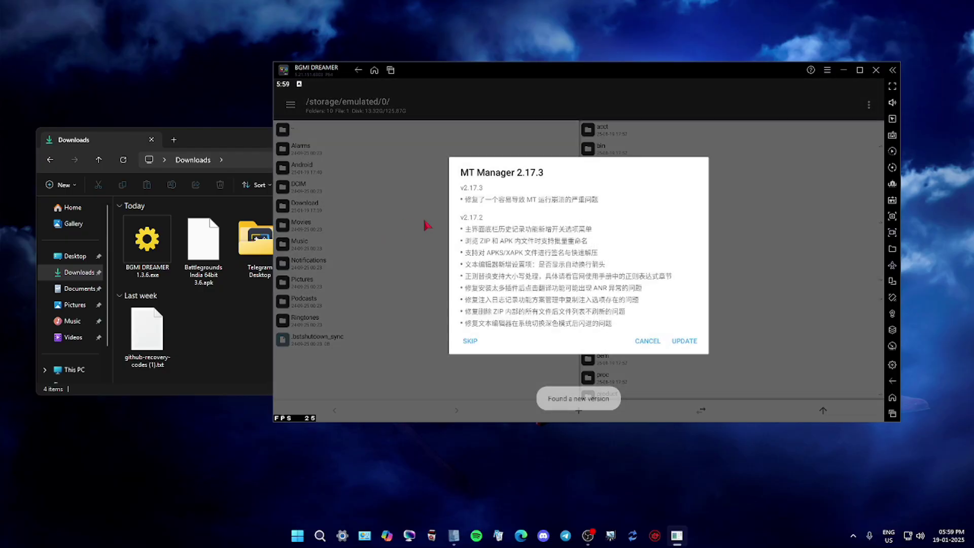
click(647, 342)
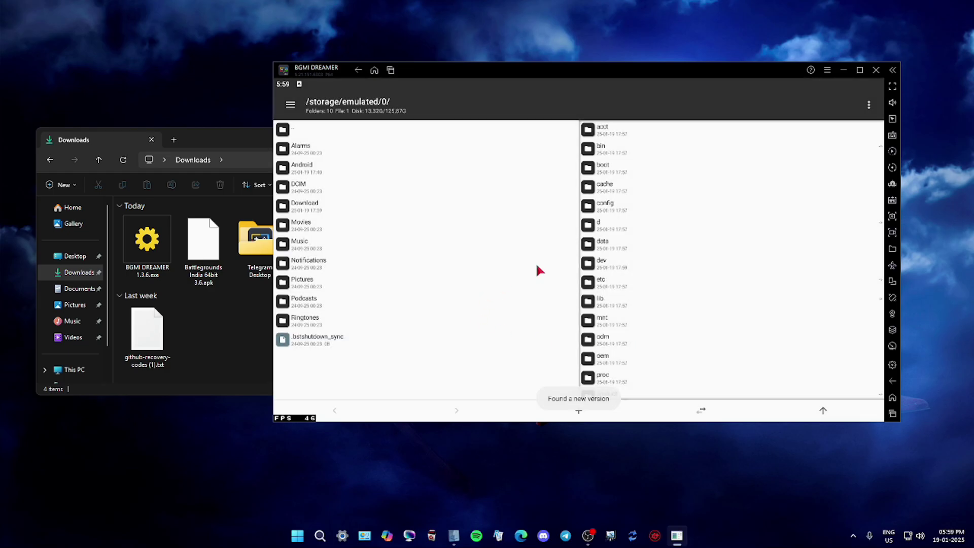
Step: Rename the com.pubg.imobile folder in /storage/emulated/0/Android/data to com.pubg.imobile1
click(305, 165)
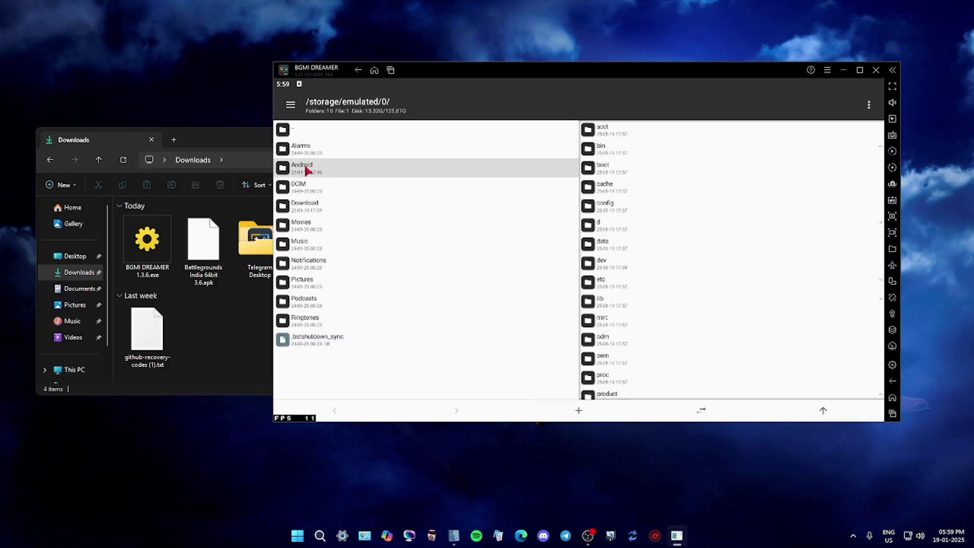
click(308, 149)
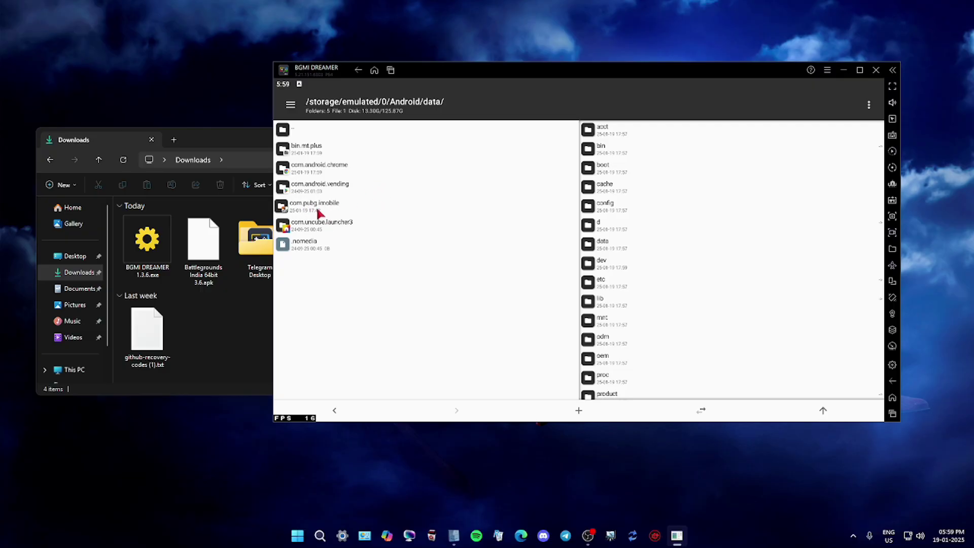
click(338, 207)
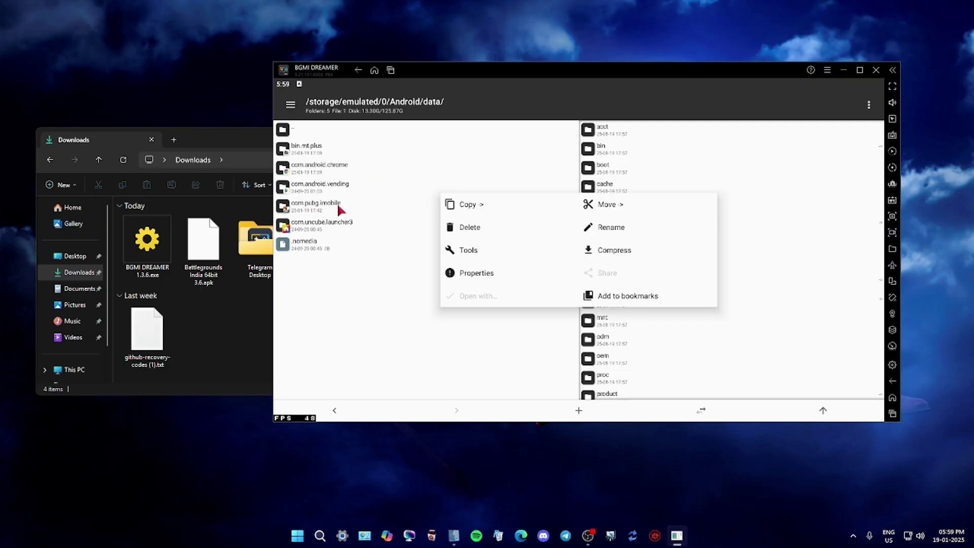
click(620, 225)
click(568, 258)
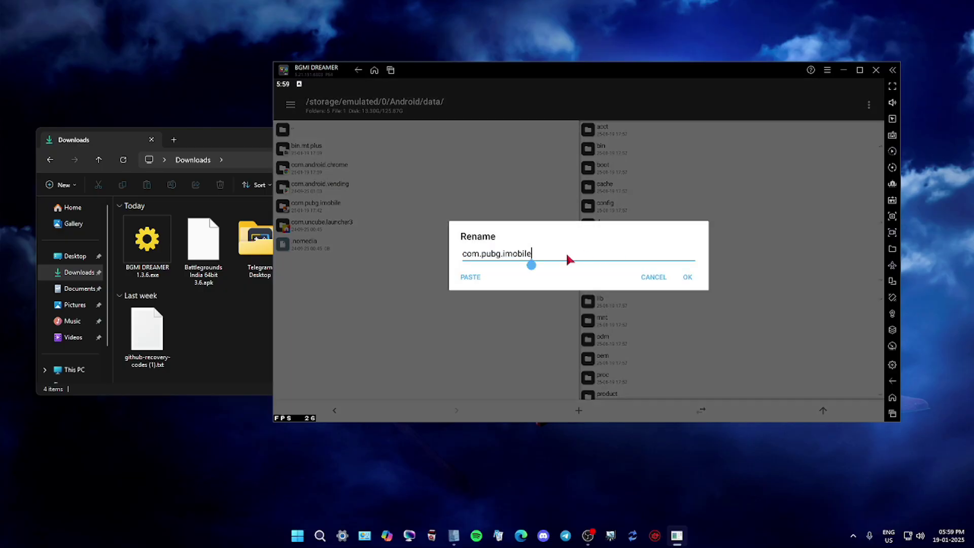
text(1)
click(688, 278)
Step: Rename the com.pubg.imobile folder in /storage/emulated/0/Android/obb to com.pubg.imobile1
click(306, 130)
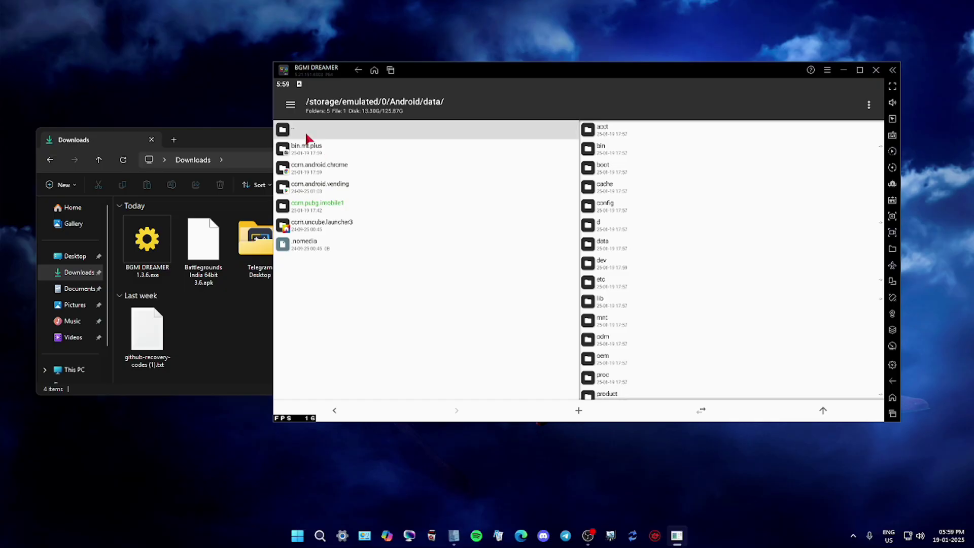
click(312, 166)
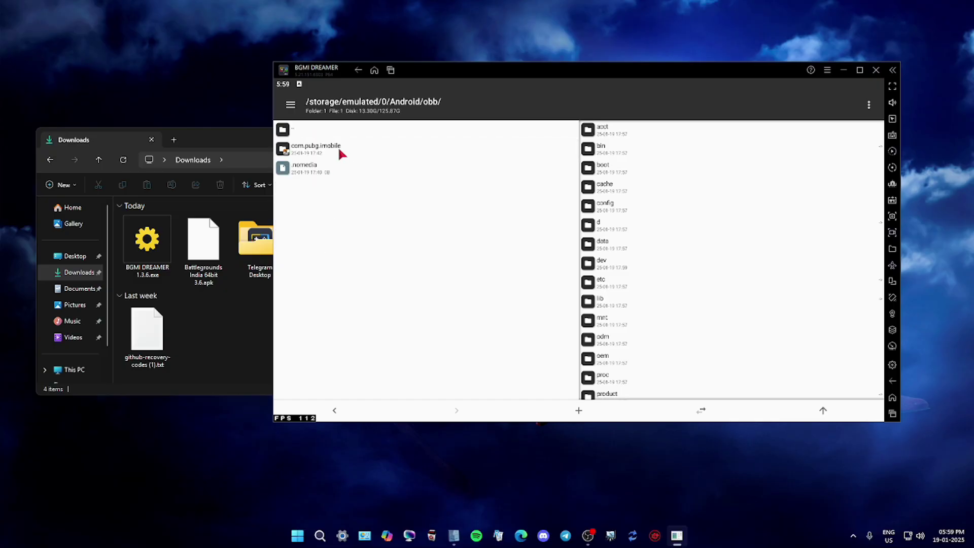
right_click(338, 146)
click(611, 225)
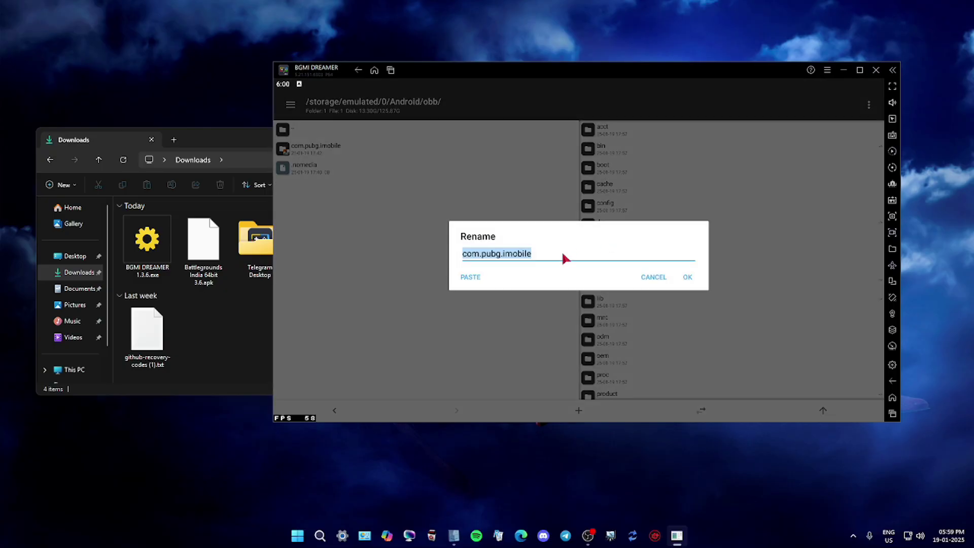
click(564, 255)
text(1)
click(688, 278)
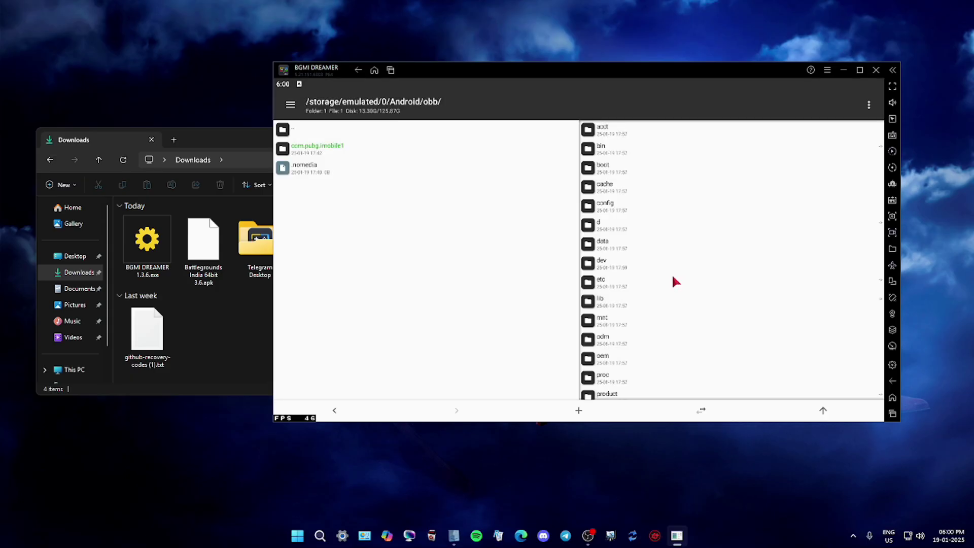
Step: Return to the emulator's home screen and uninstall Battlegrounds India
click(316, 130)
click(337, 129)
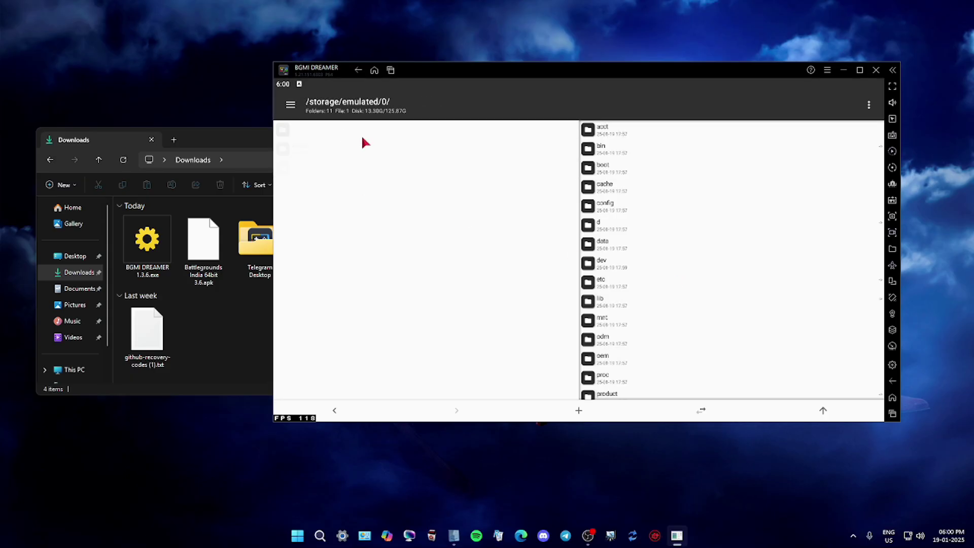
click(893, 400)
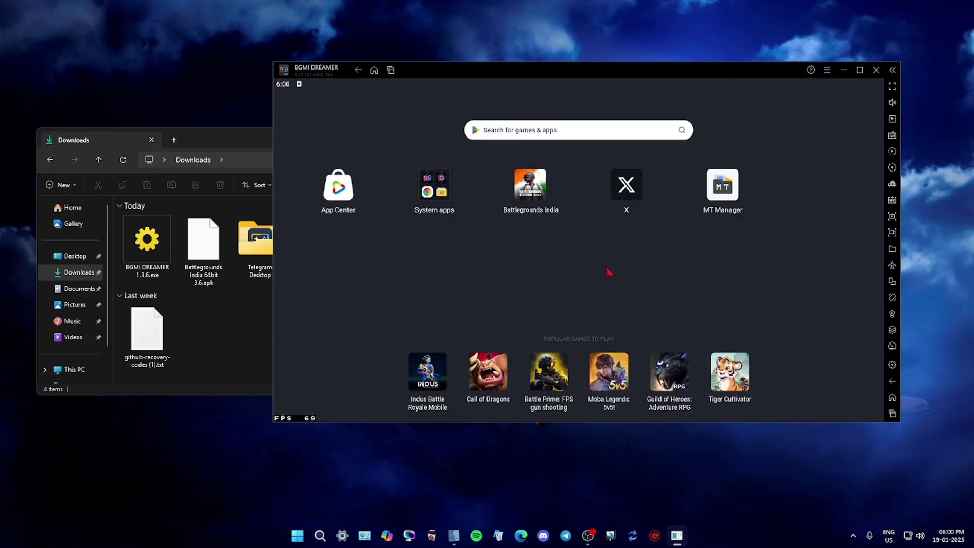
right_click(530, 185)
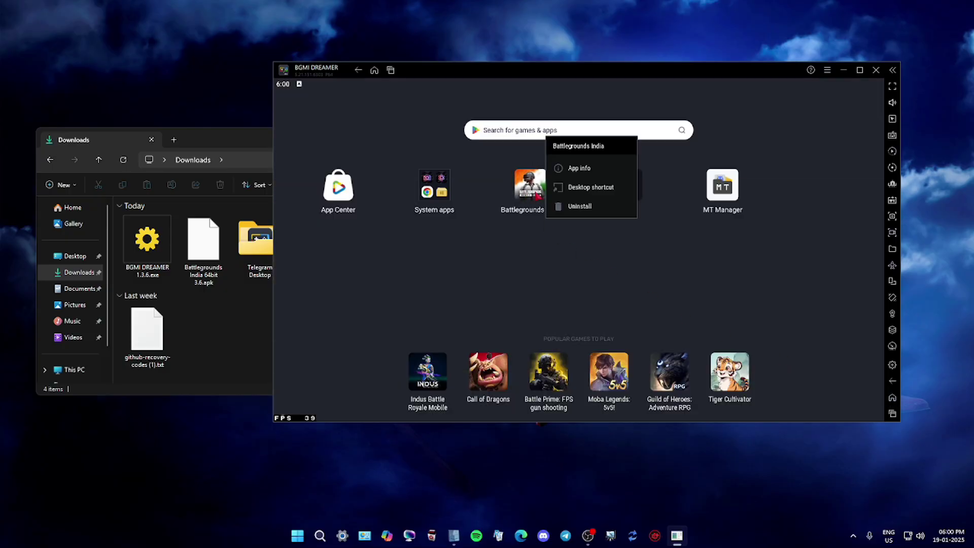
click(580, 206)
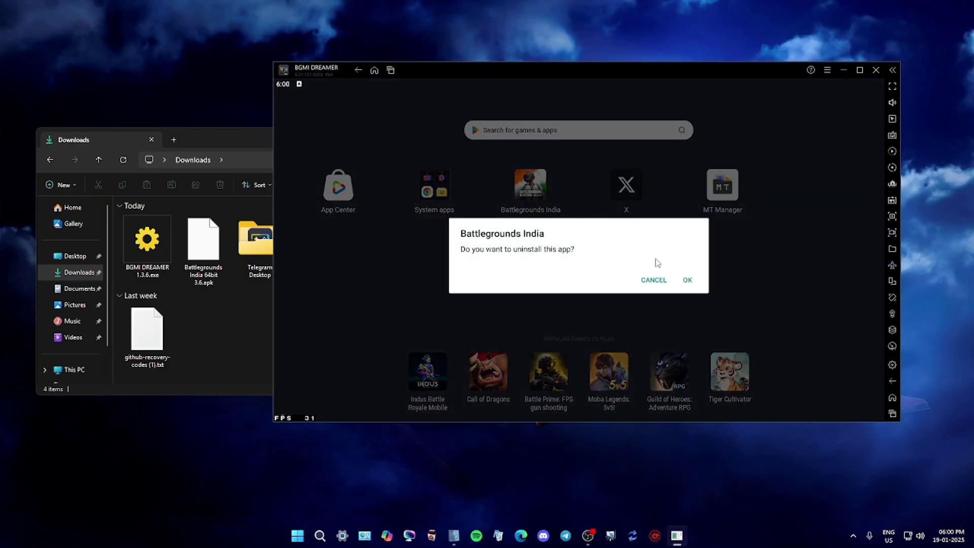
click(693, 284)
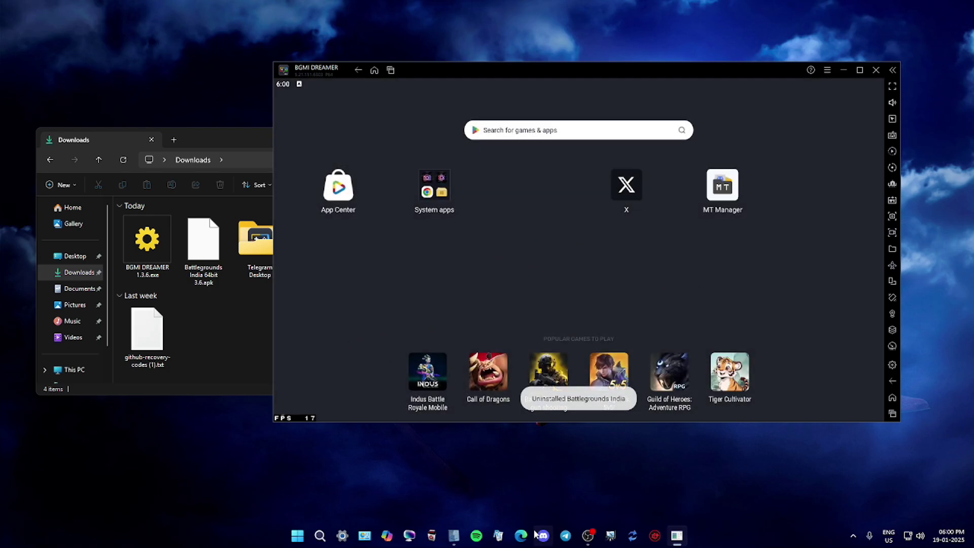
Step: Look up the Dreamer BGMI apk post through its download link in Telegram's BGMI DREAMER CHAT, then minimize Telegram
click(565, 536)
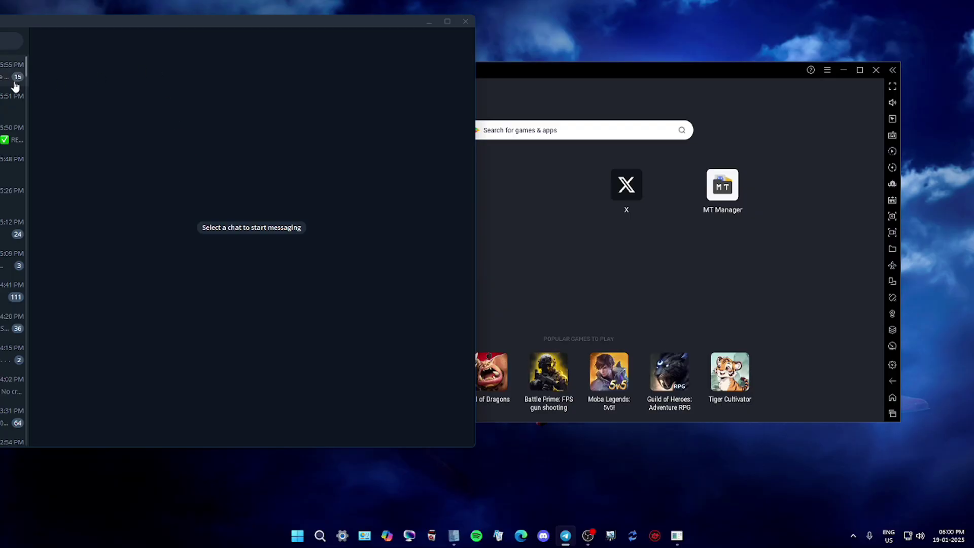
click(12, 107)
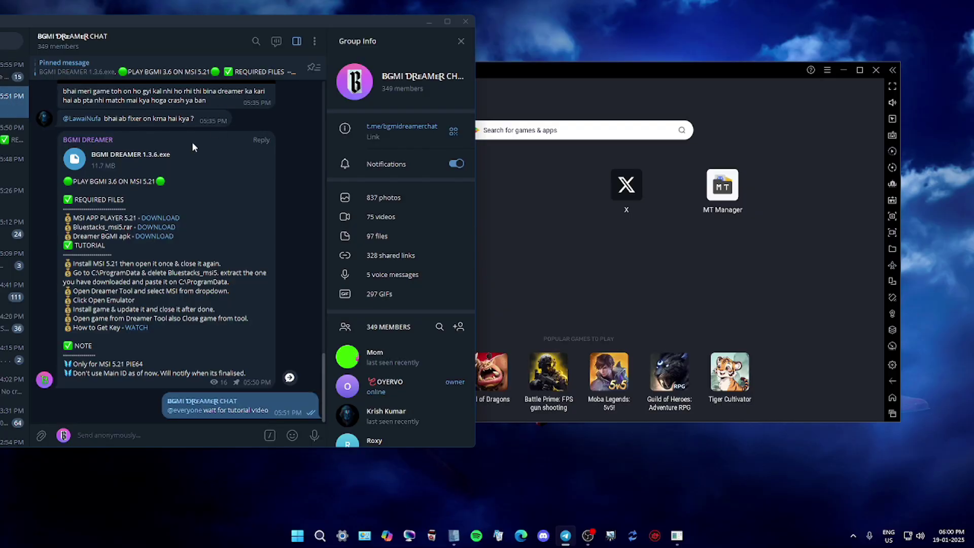
click(163, 235)
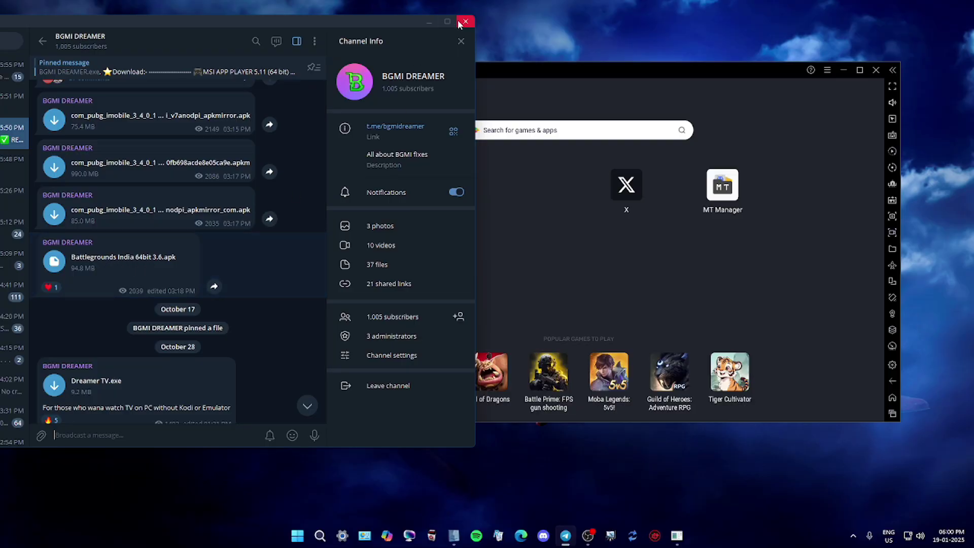
click(430, 23)
Step: Install Battlegrounds India 64bit 3.6.apk from the Windows Downloads folder into the emulator and close the folder window
click(214, 295)
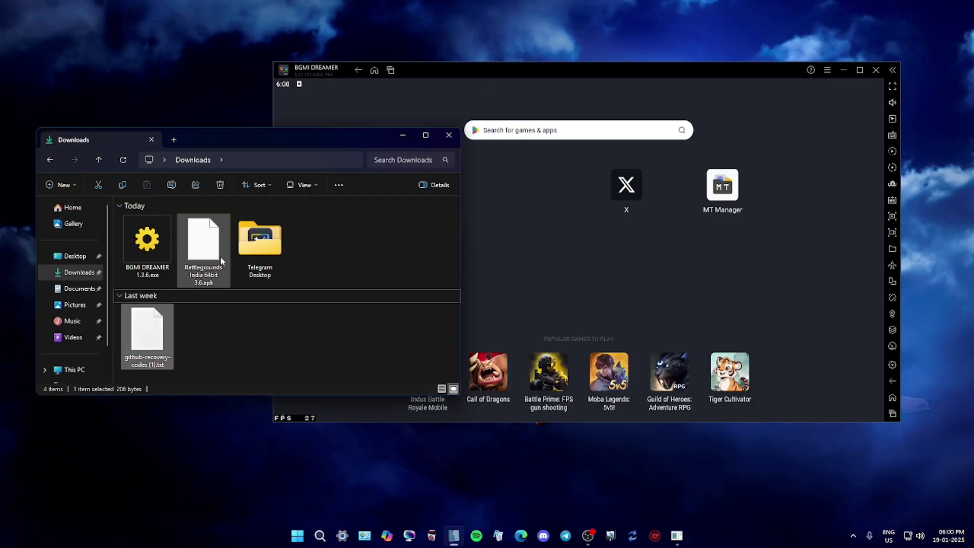
drag(206, 266, 567, 259)
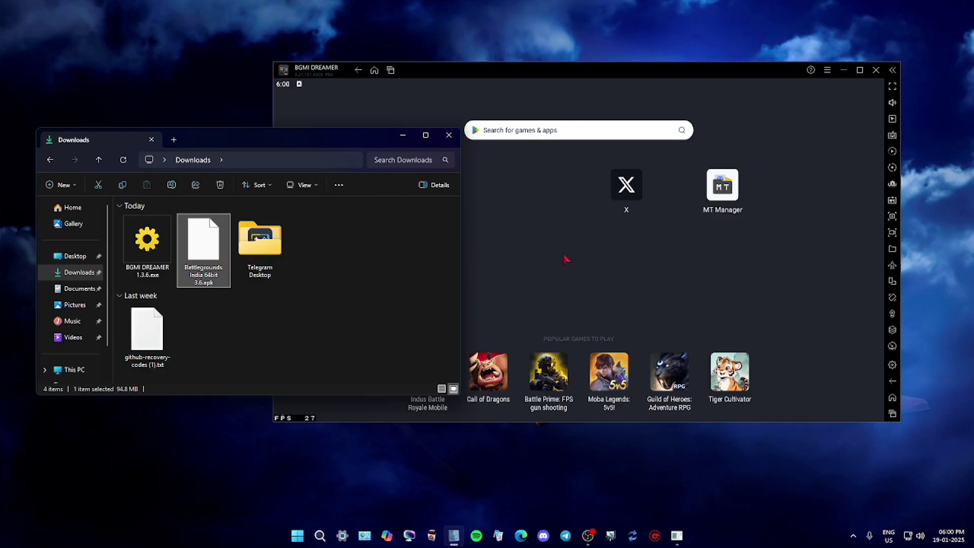
click(456, 137)
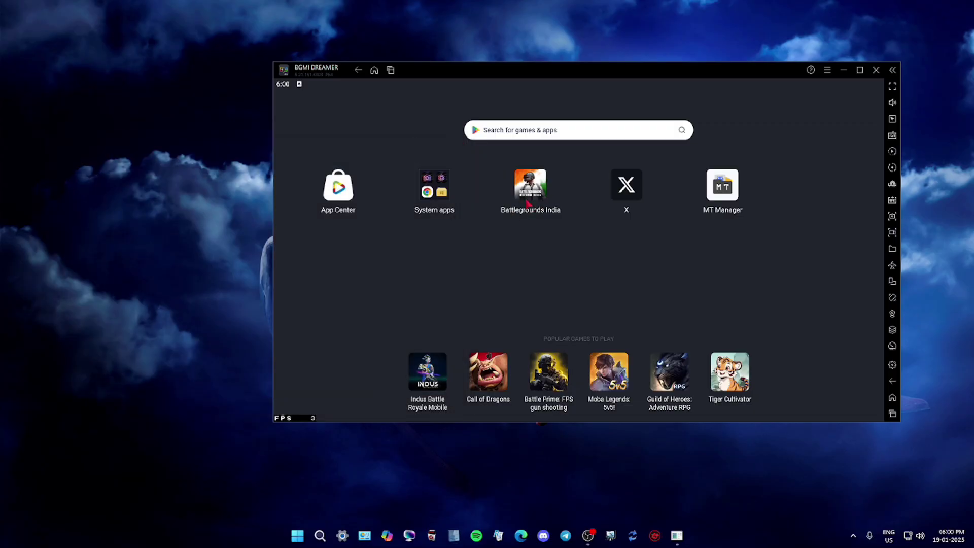
Step: Reopen MT Manager and rename com.pubg.imobile1 in the Android/obb folder back to com.pubg.imobile
click(722, 199)
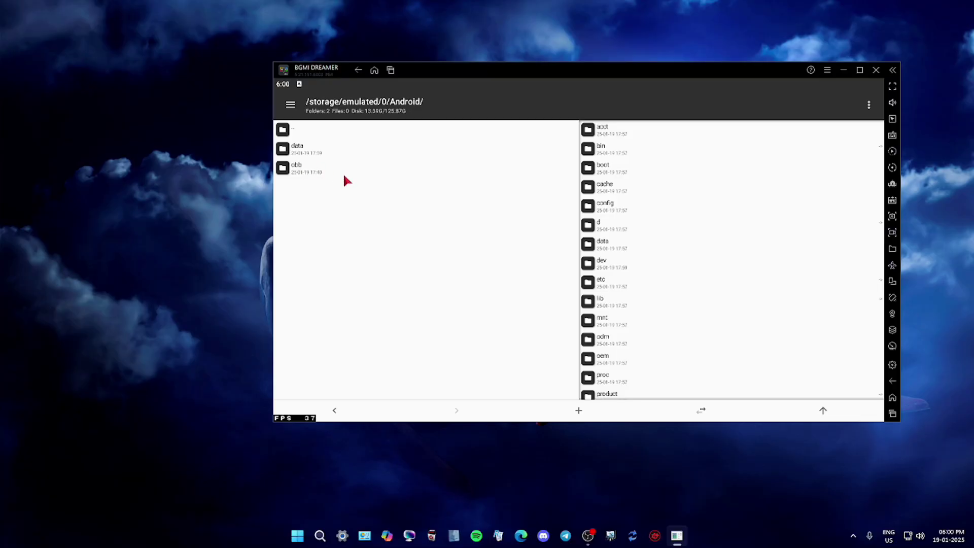
click(329, 171)
click(345, 148)
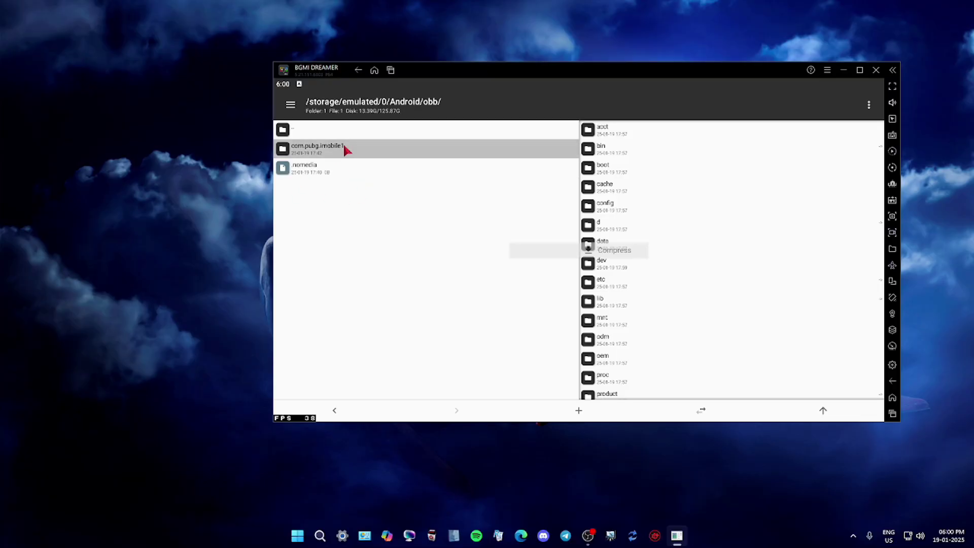
click(620, 227)
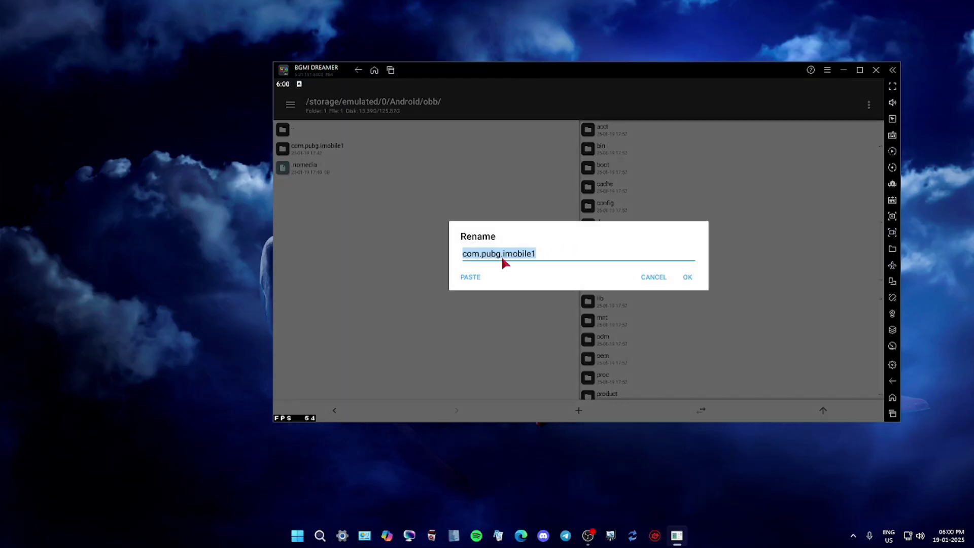
click(540, 249)
key(BackSpace)
click(690, 278)
Step: Rename com.pubg.imobile1 in the Android/data folder back to com.pubg.imobile
click(306, 130)
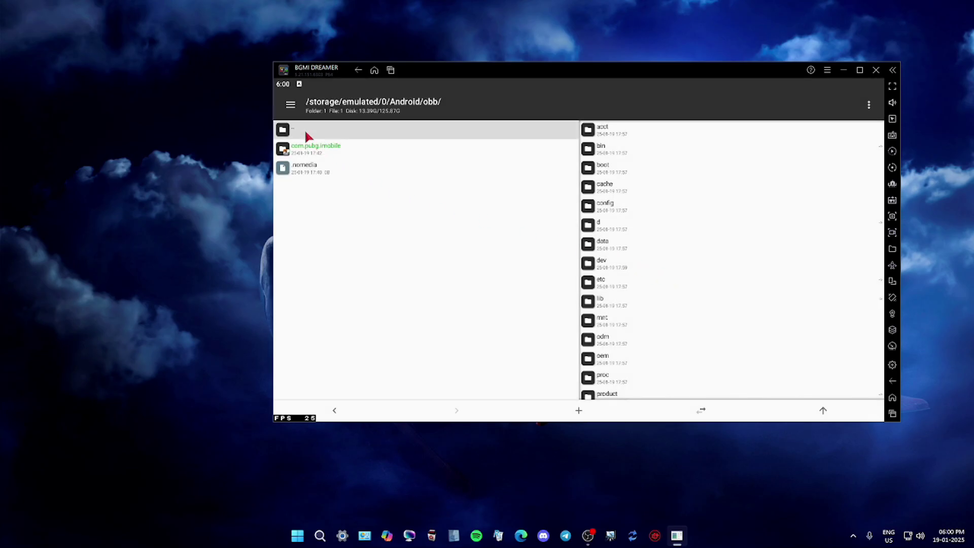
click(329, 150)
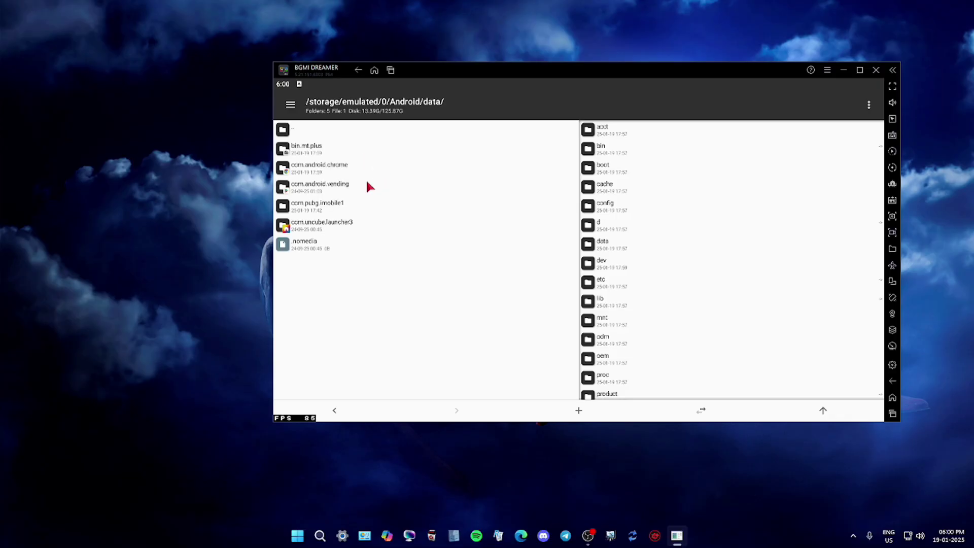
click(346, 214)
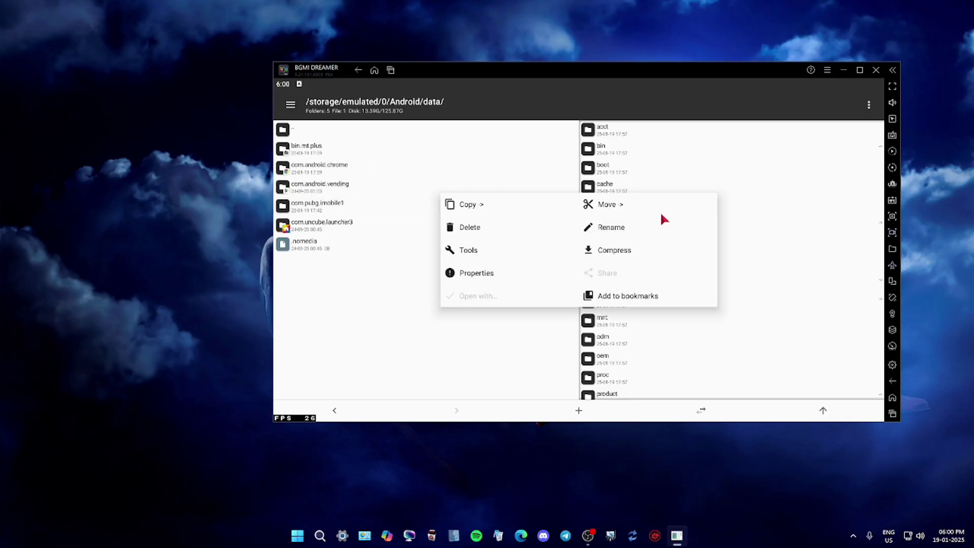
click(632, 227)
click(571, 264)
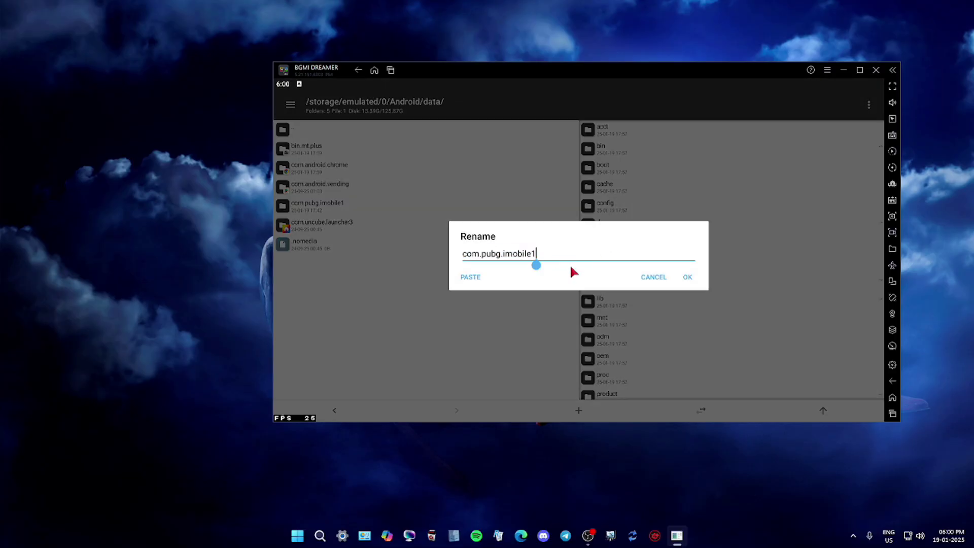
key(BackSpace)
click(688, 278)
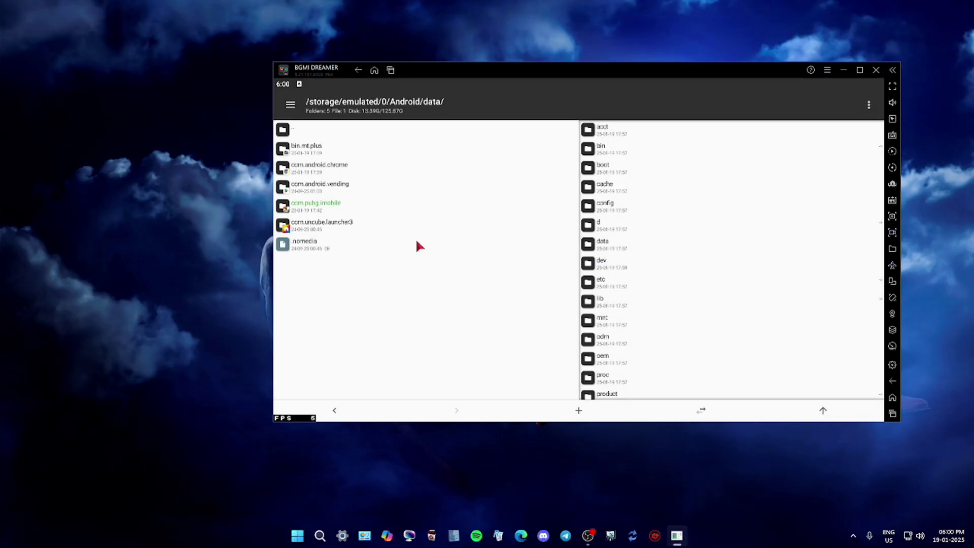
Step: Exit MT Manager to the emulator's home screen and launch Battlegrounds India
click(328, 127)
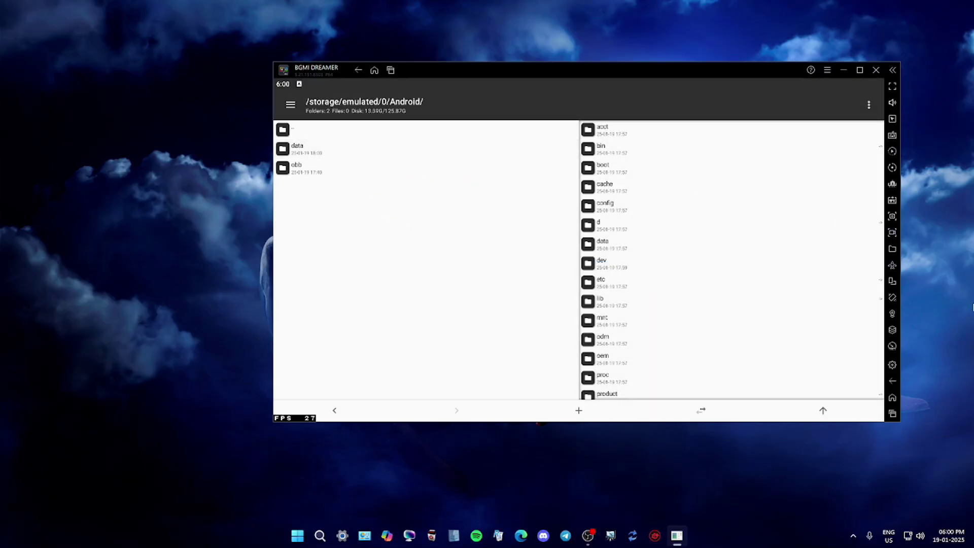
click(894, 413)
click(365, 288)
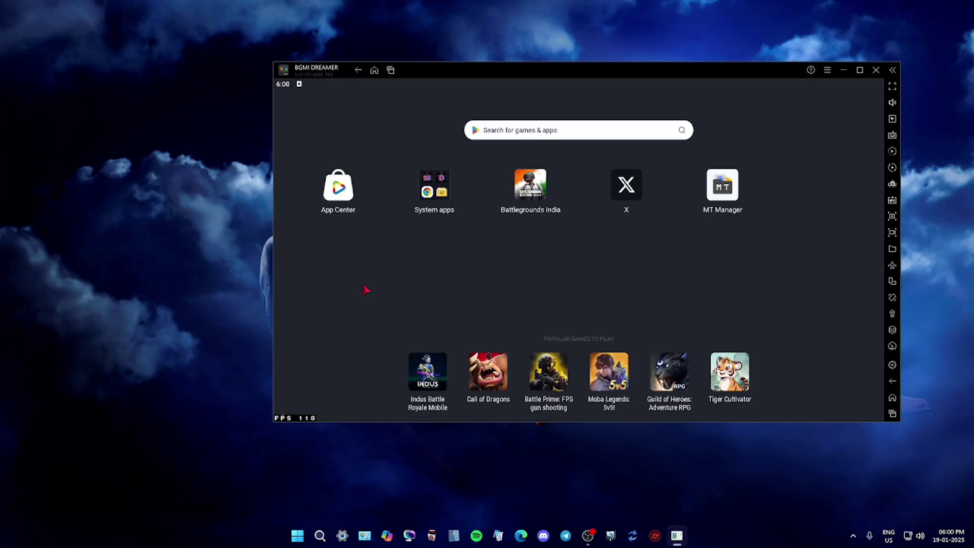
click(540, 195)
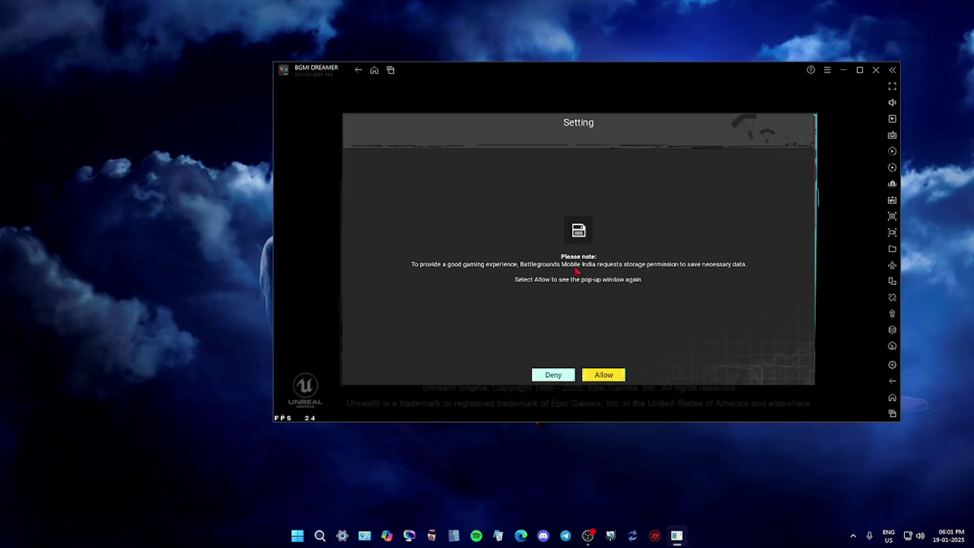
Step: Grant Battlegrounds India storage access and agree to its privacy policy
click(595, 374)
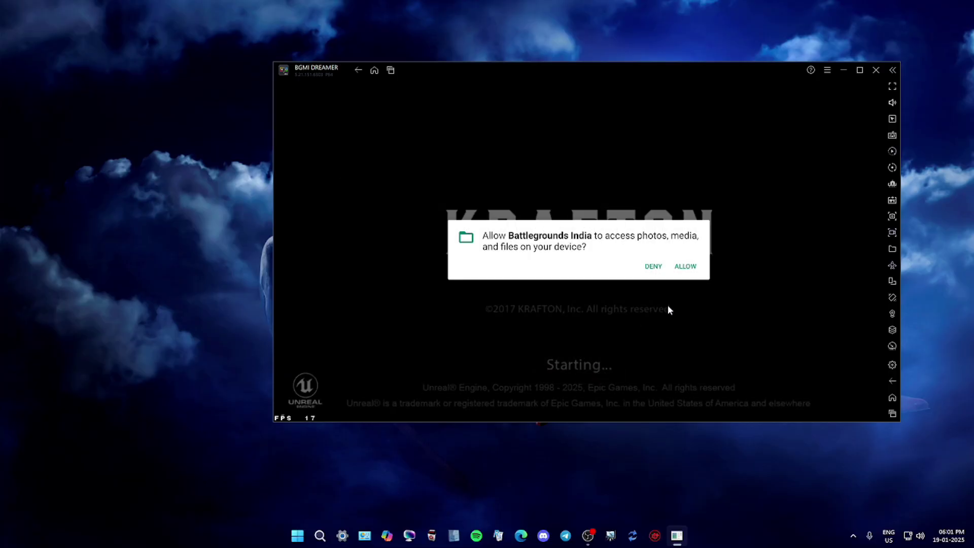
click(686, 267)
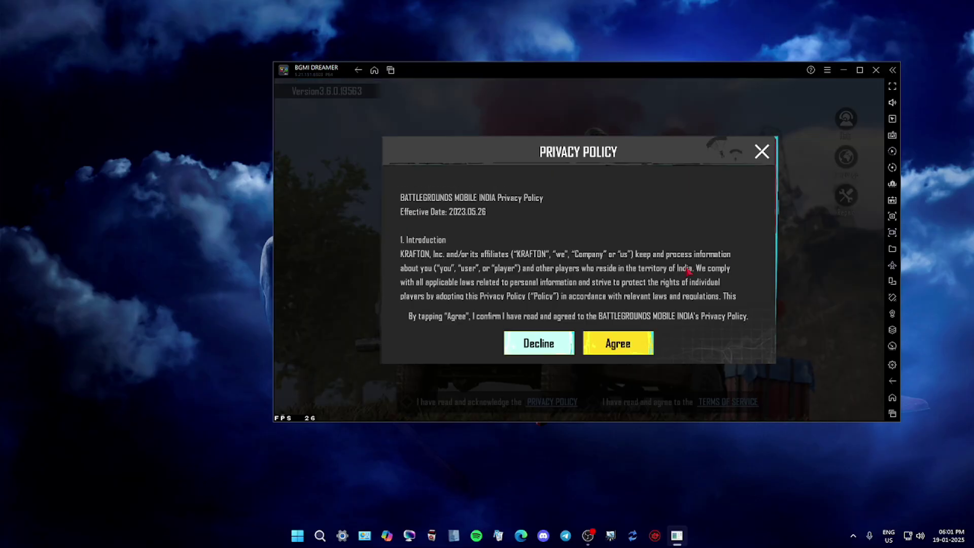
click(612, 350)
Step: Dismiss Battlegrounds India from the emulator's recent apps overview
click(894, 414)
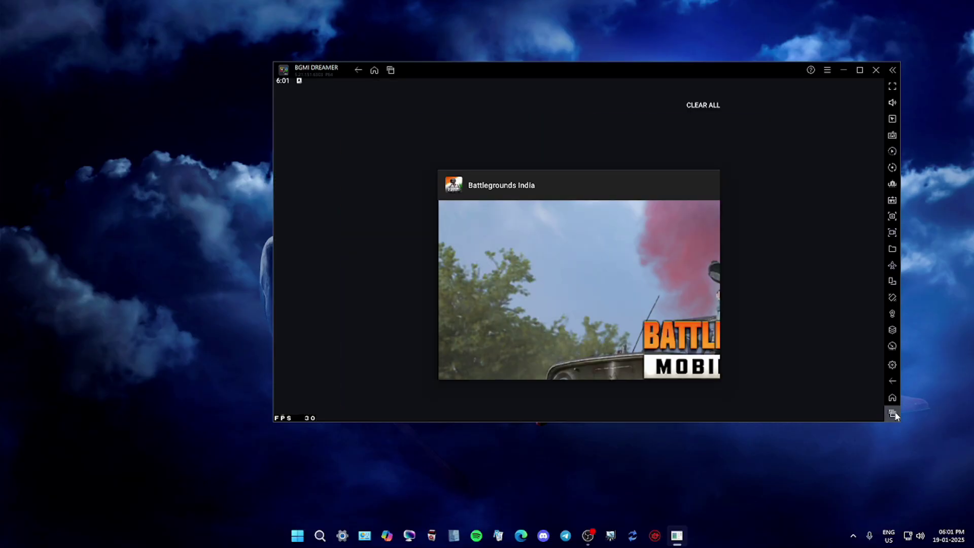
drag(666, 304, 673, 294)
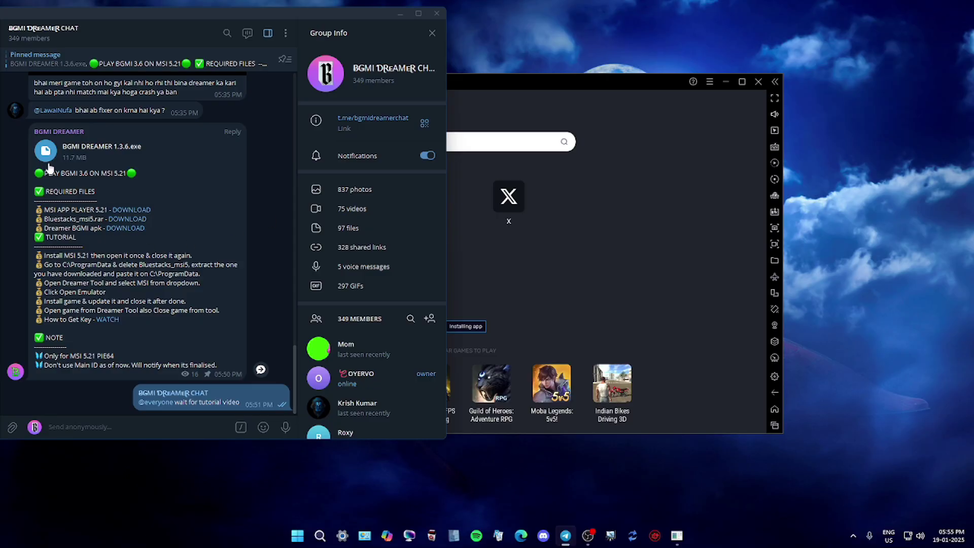
click(45, 153)
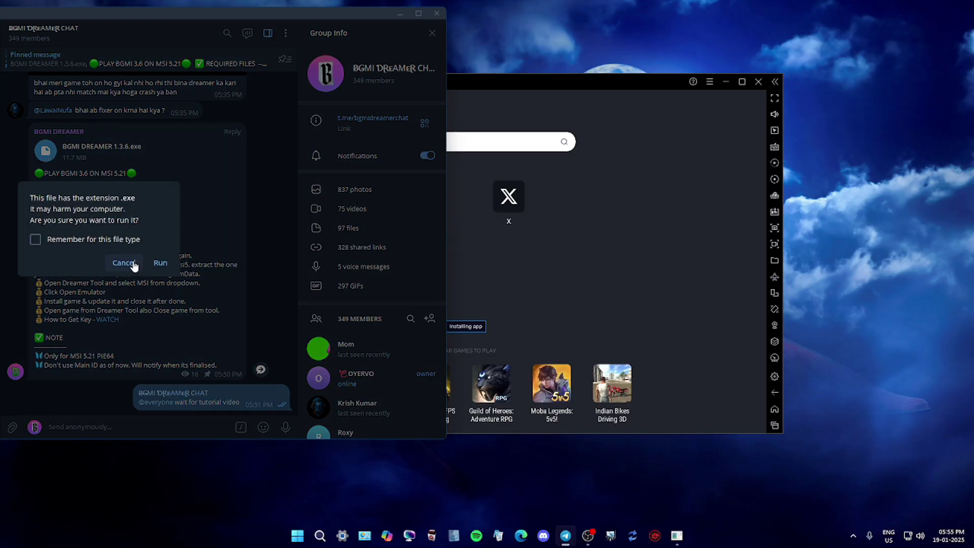
click(124, 262)
click(436, 14)
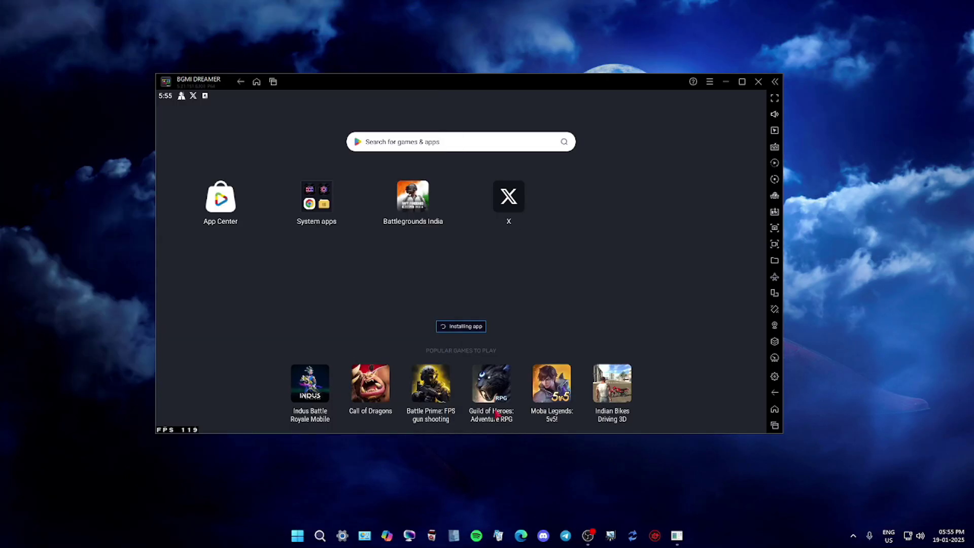
Step: Launch BGMI DREAMER 1.3.6.exe from the Windows Downloads folder and close the folder window
click(453, 535)
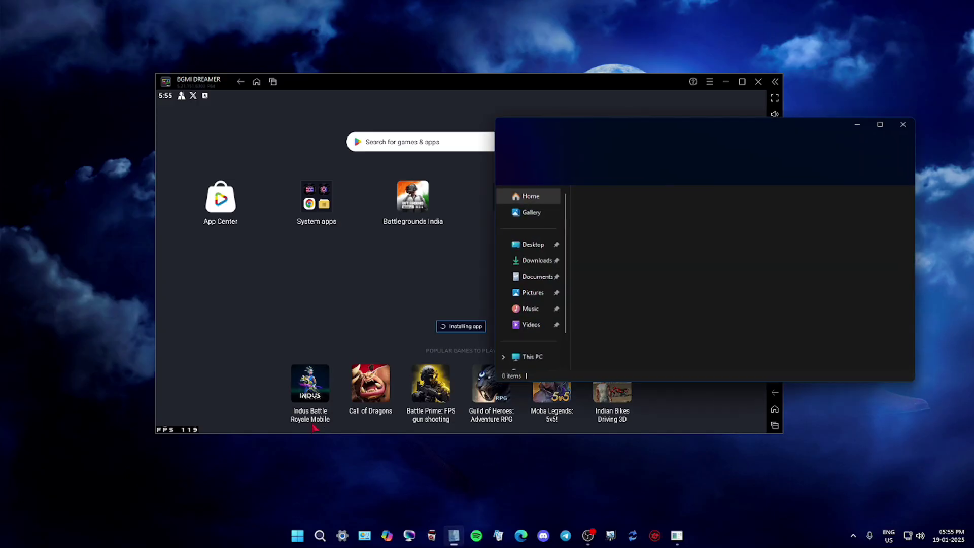
click(534, 260)
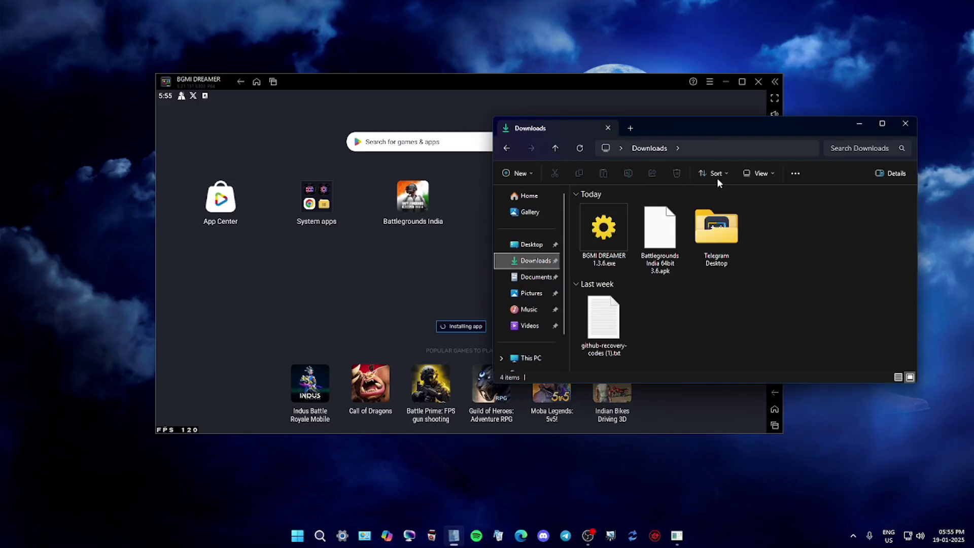
drag(738, 126, 281, 139)
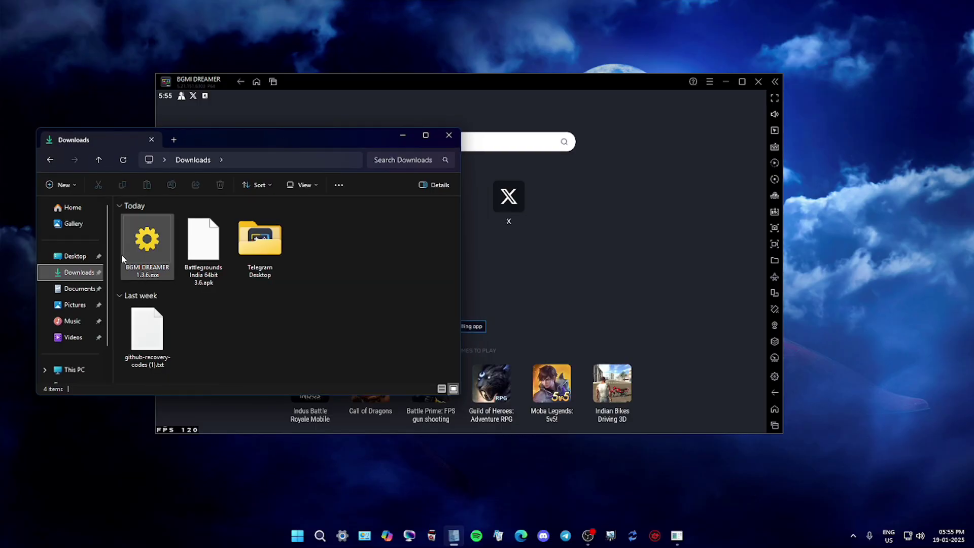
double_click(151, 256)
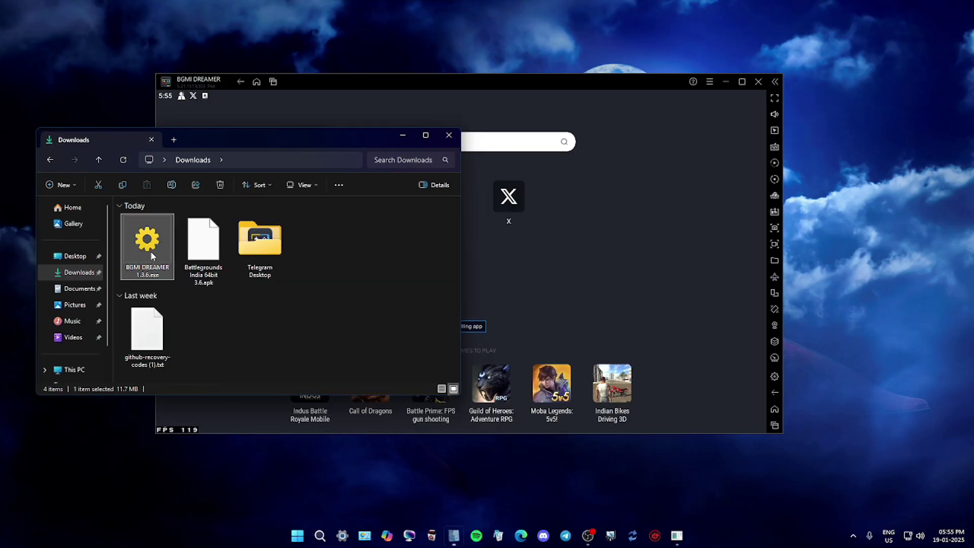
click(449, 135)
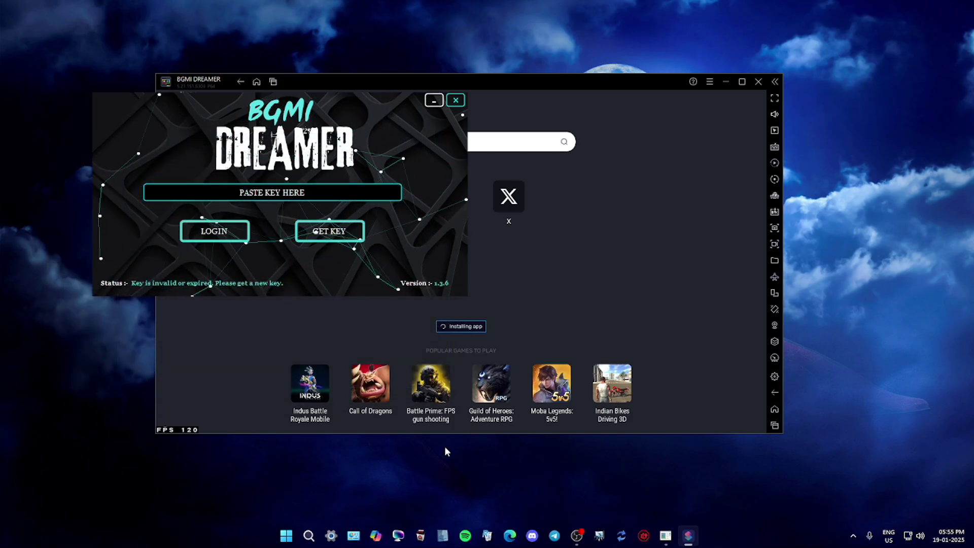
Step: Request a key from the BGMI Dreamer login window and pass the Health Shield captcha page in the maximized browser, closing ad tabs
click(365, 243)
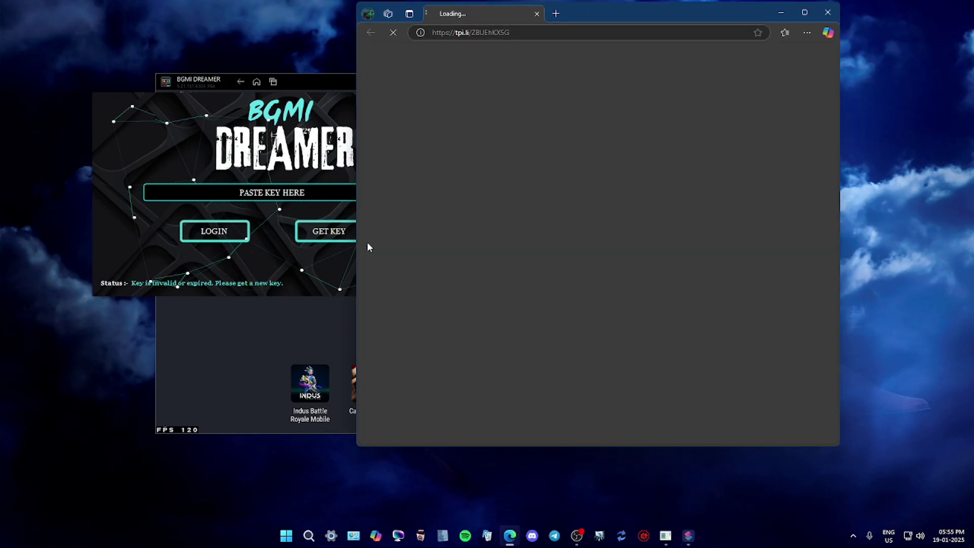
click(805, 12)
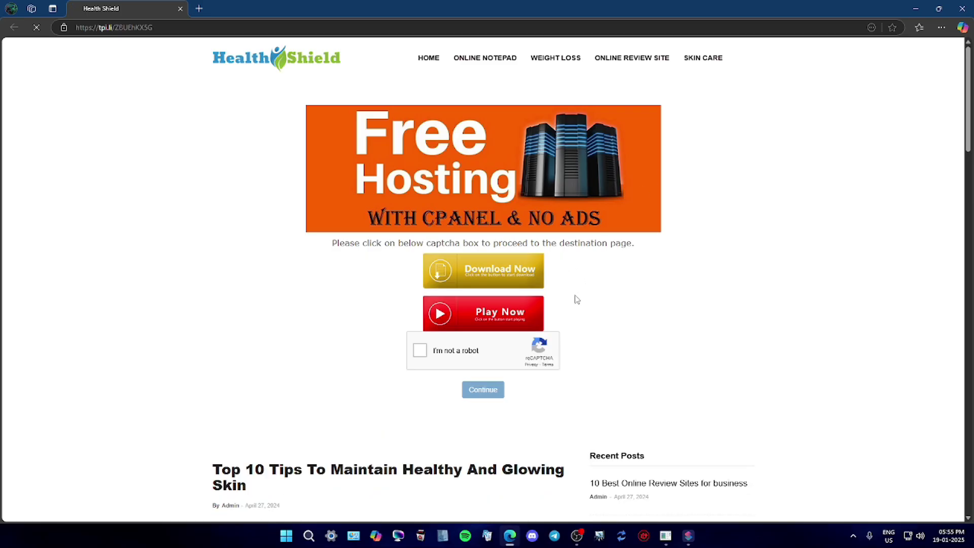
click(429, 350)
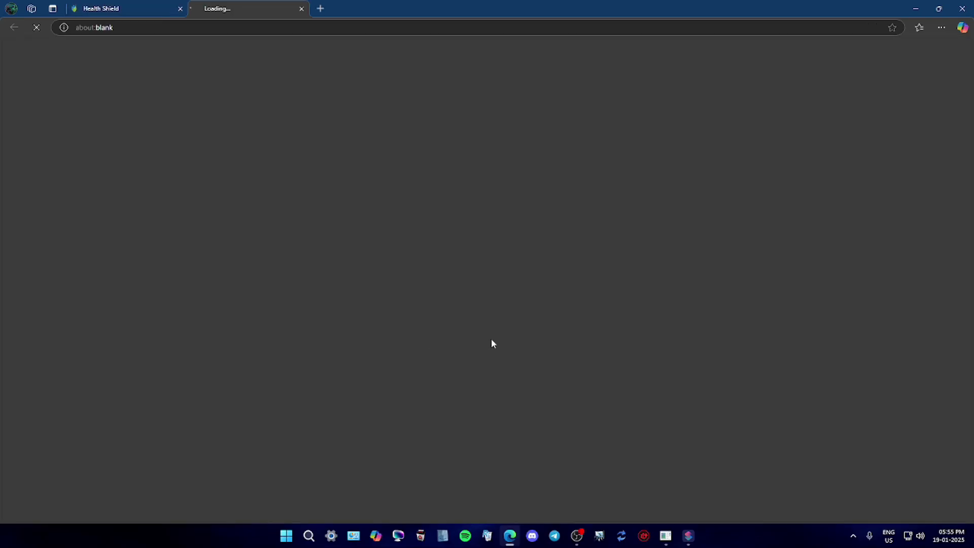
click(302, 9)
click(421, 351)
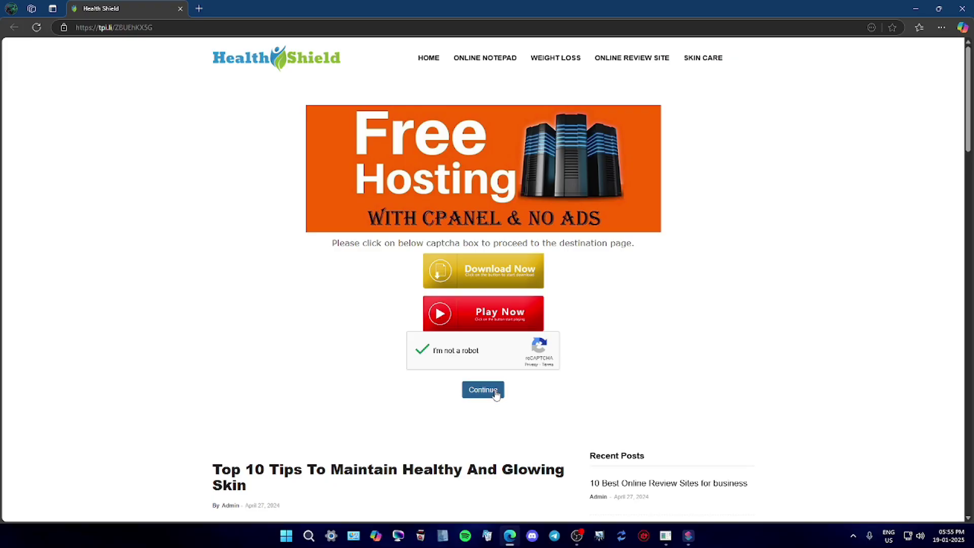
click(495, 394)
click(302, 8)
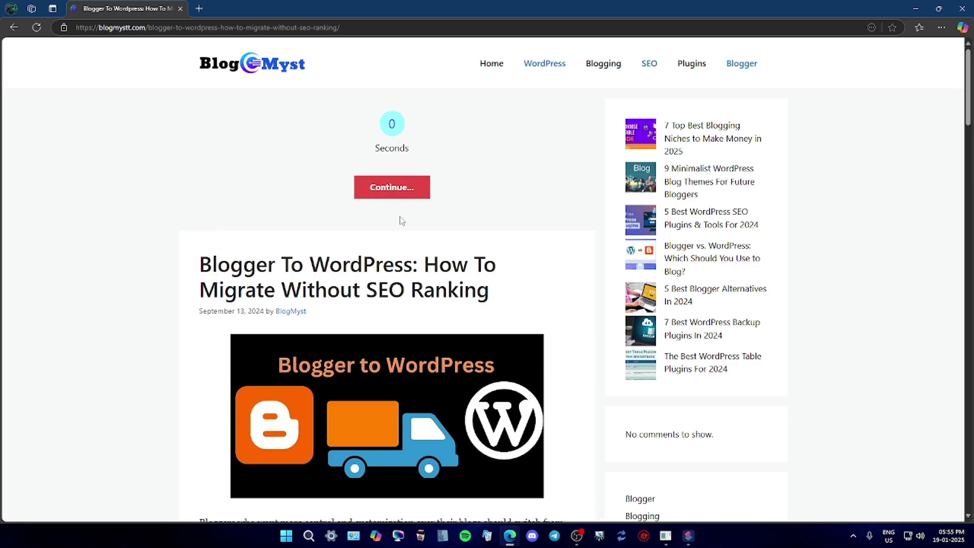
Step: Continue through the BlogMyst article on migrating from Blogger to WordPress to the following link page, closing the ad tabs
click(397, 196)
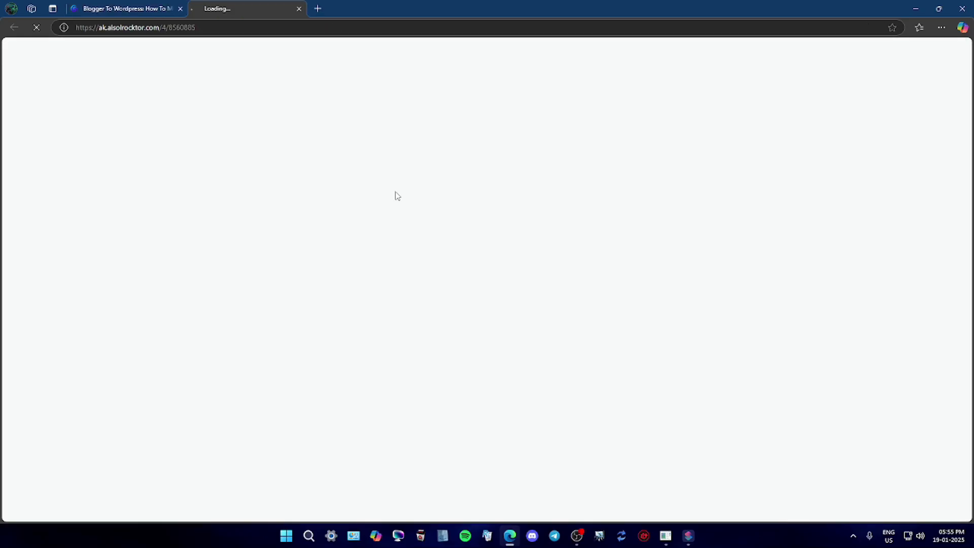
click(302, 8)
click(416, 337)
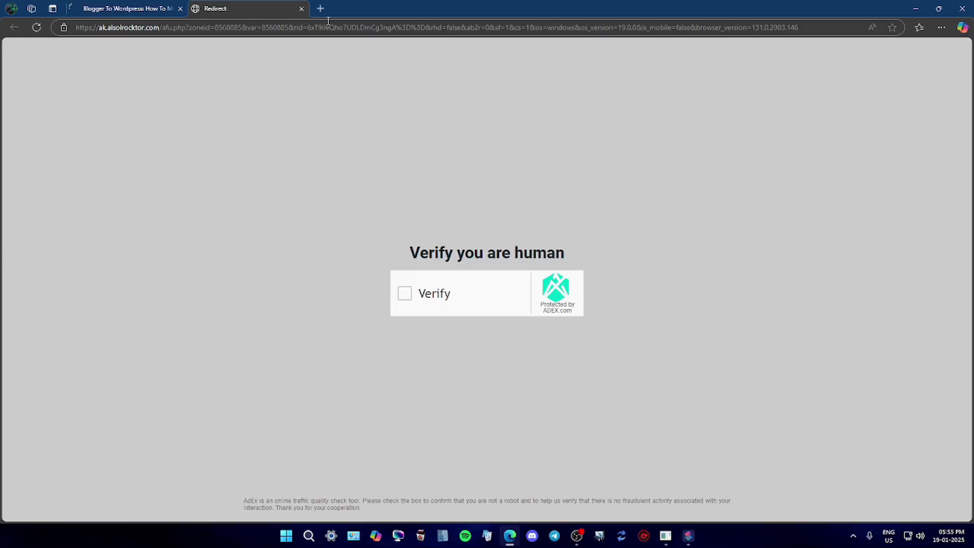
click(301, 9)
click(404, 339)
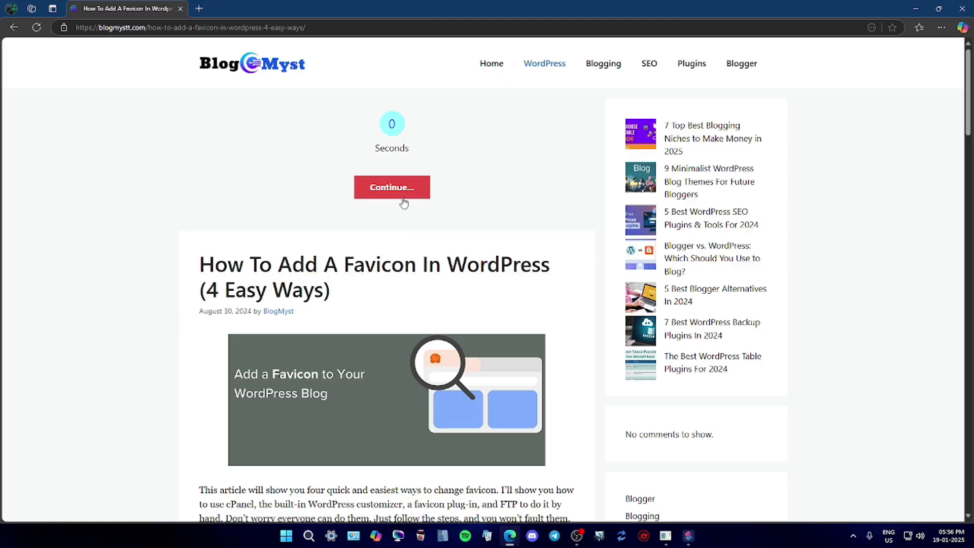
Step: Continue past the BlogMyst favicon article and get its link to the final Health Shield page, closing the ad tabs
click(401, 195)
click(301, 8)
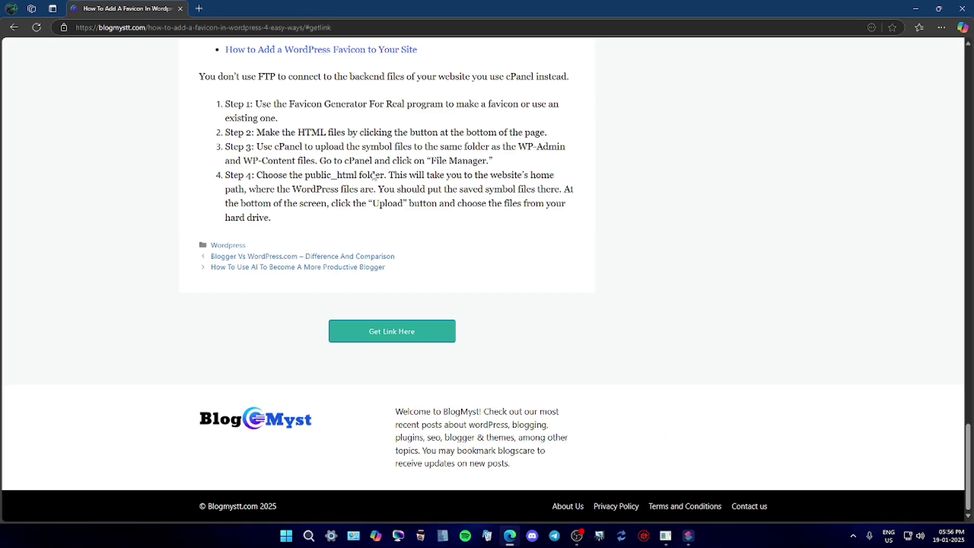
click(394, 334)
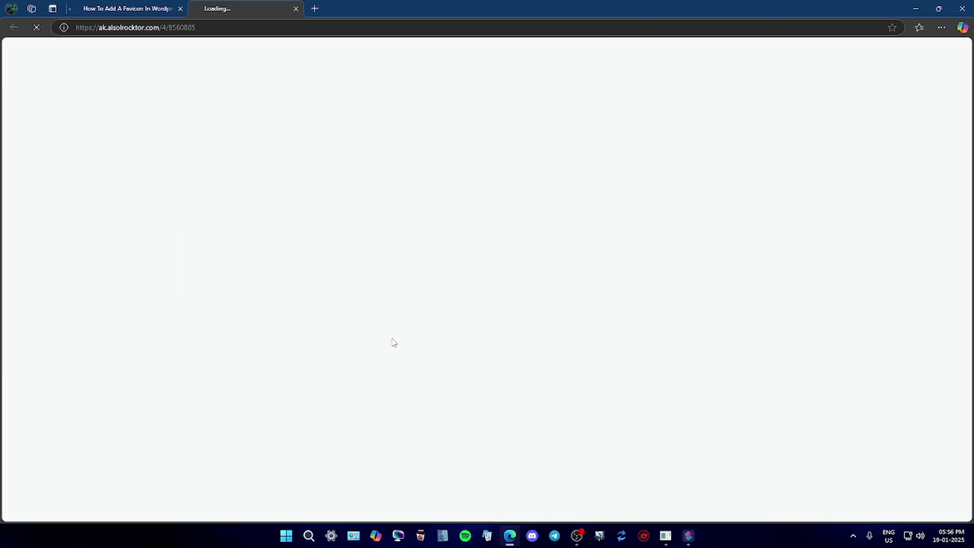
click(302, 8)
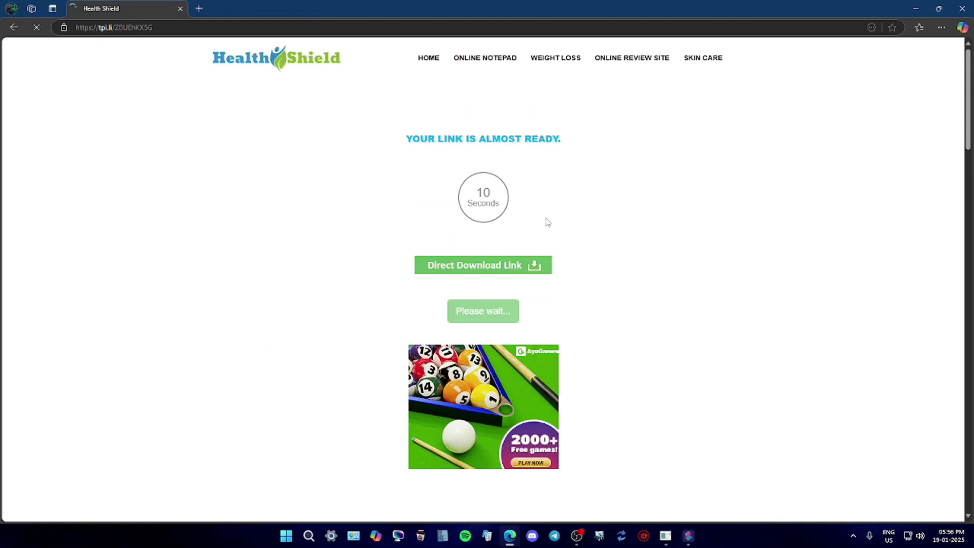